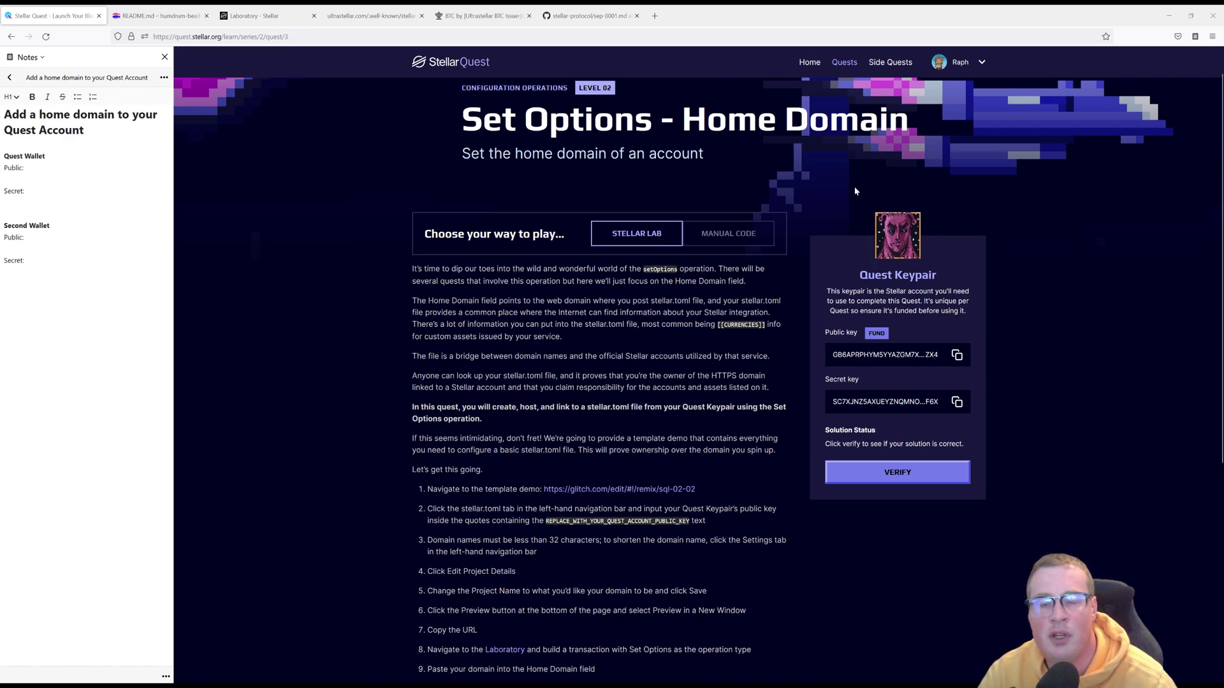
- Read the Set Options - Home Domain quest introduction, including what it says about the stellar.toml file
drag(460, 120, 920, 121)
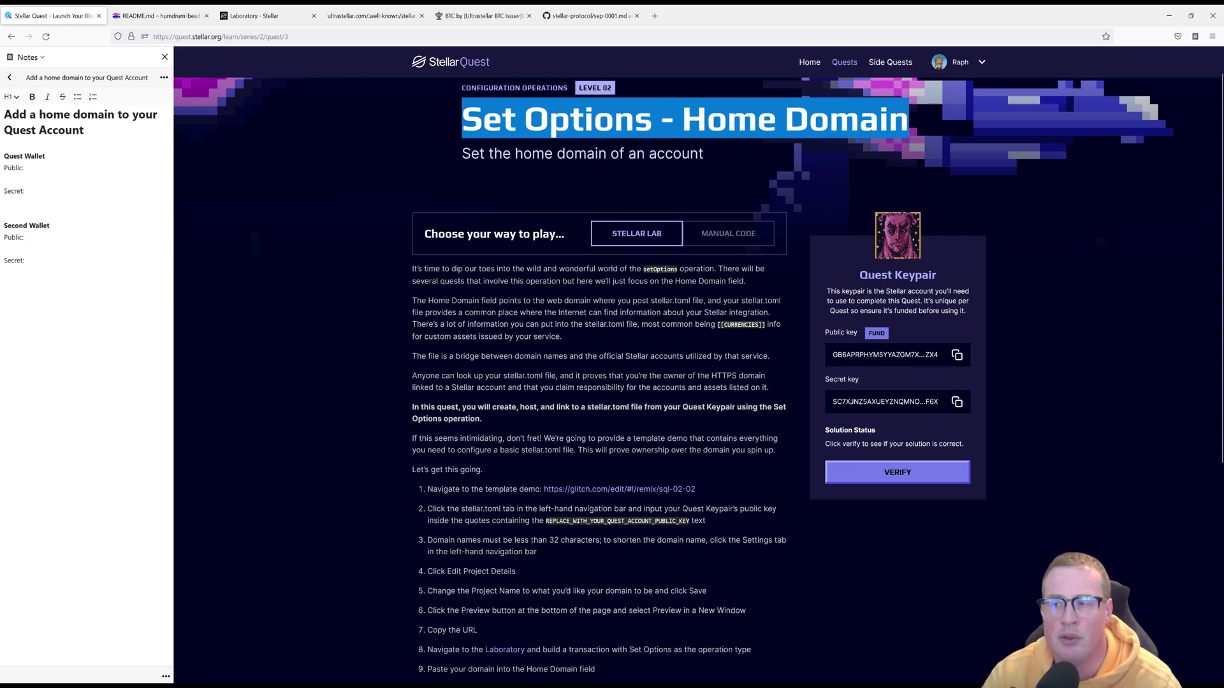
click(39, 130)
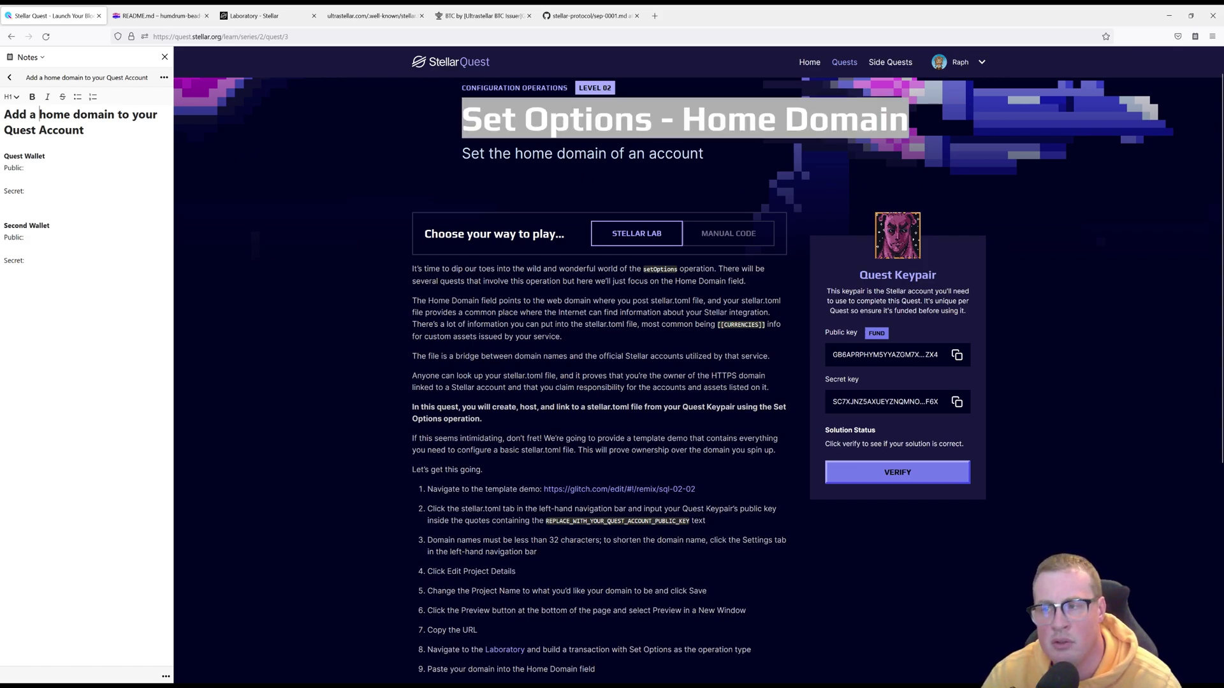
drag(39, 115, 123, 115)
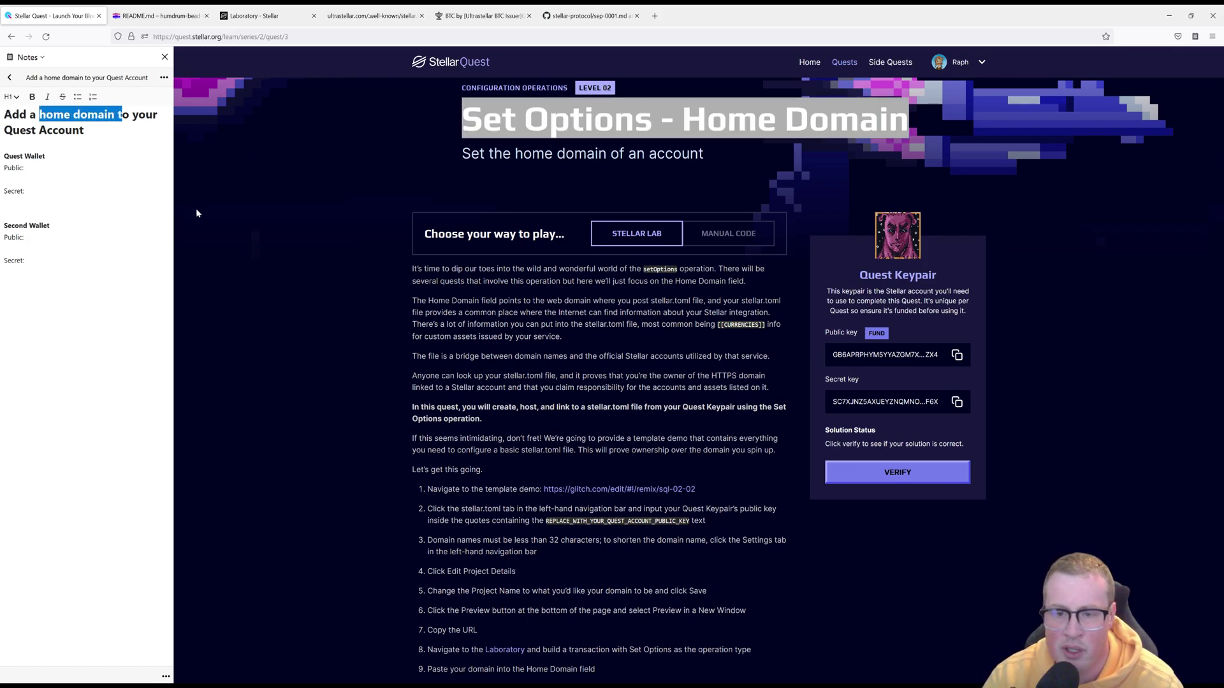
click(353, 326)
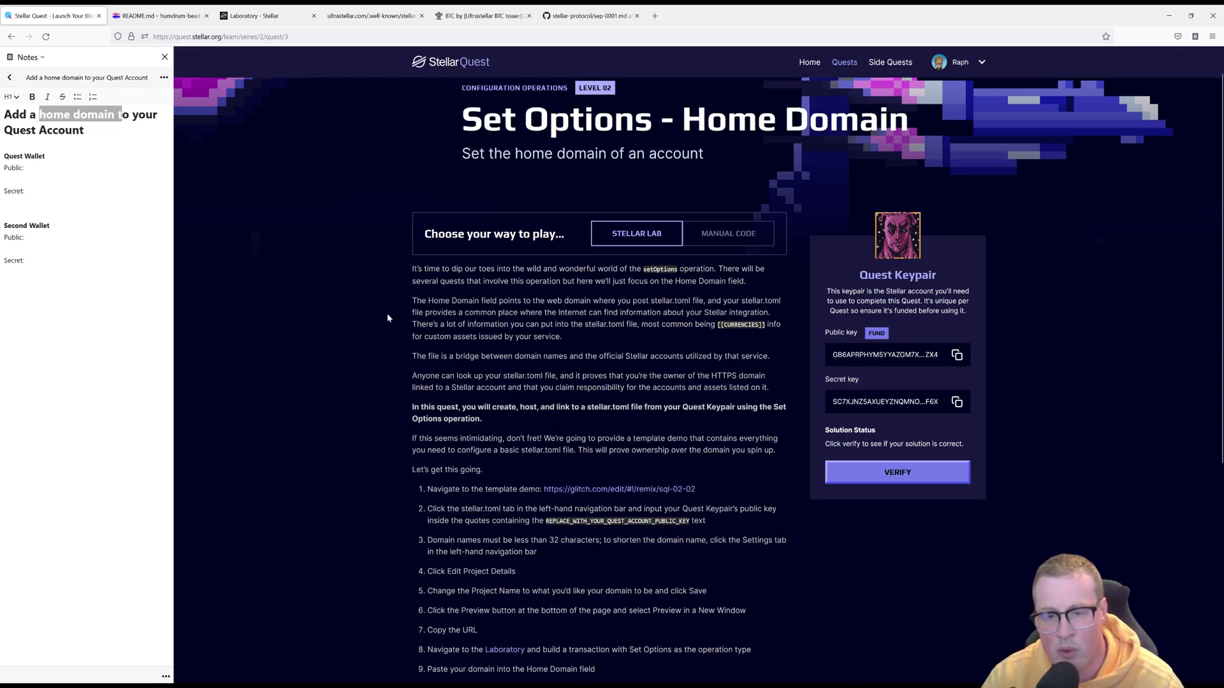
drag(585, 325, 624, 326)
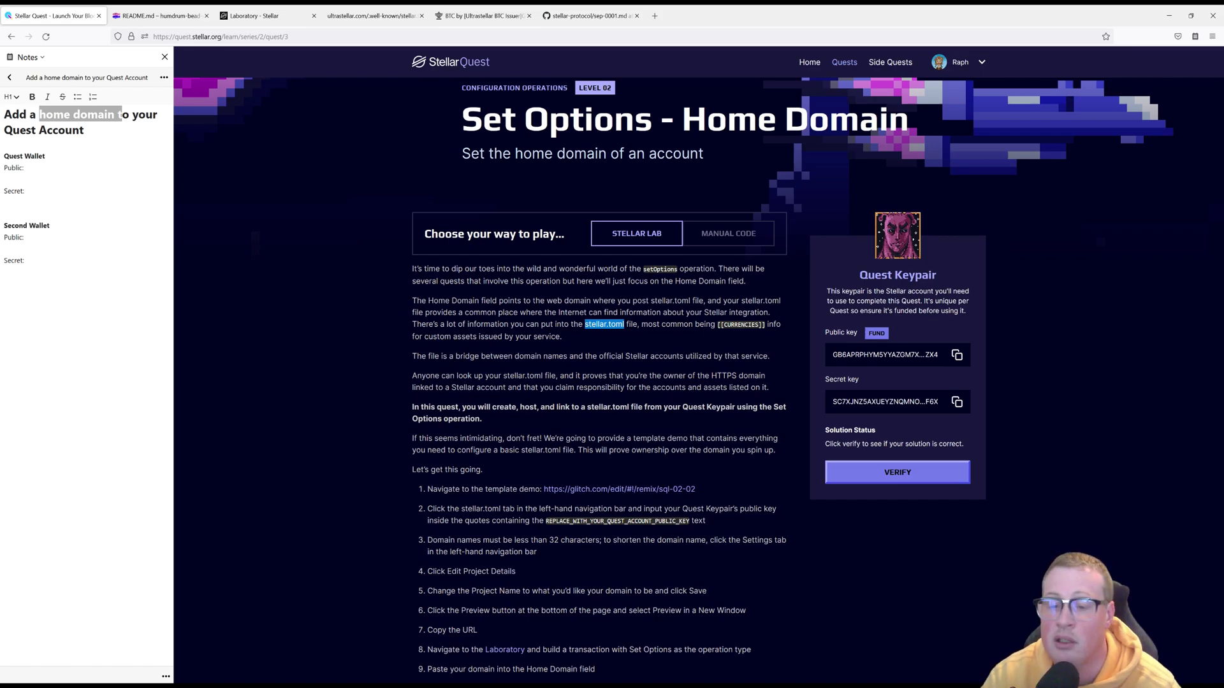
- Examine the BTC asset page on StellarExpert, including the organization metadata loaded from its home domain
click(483, 15)
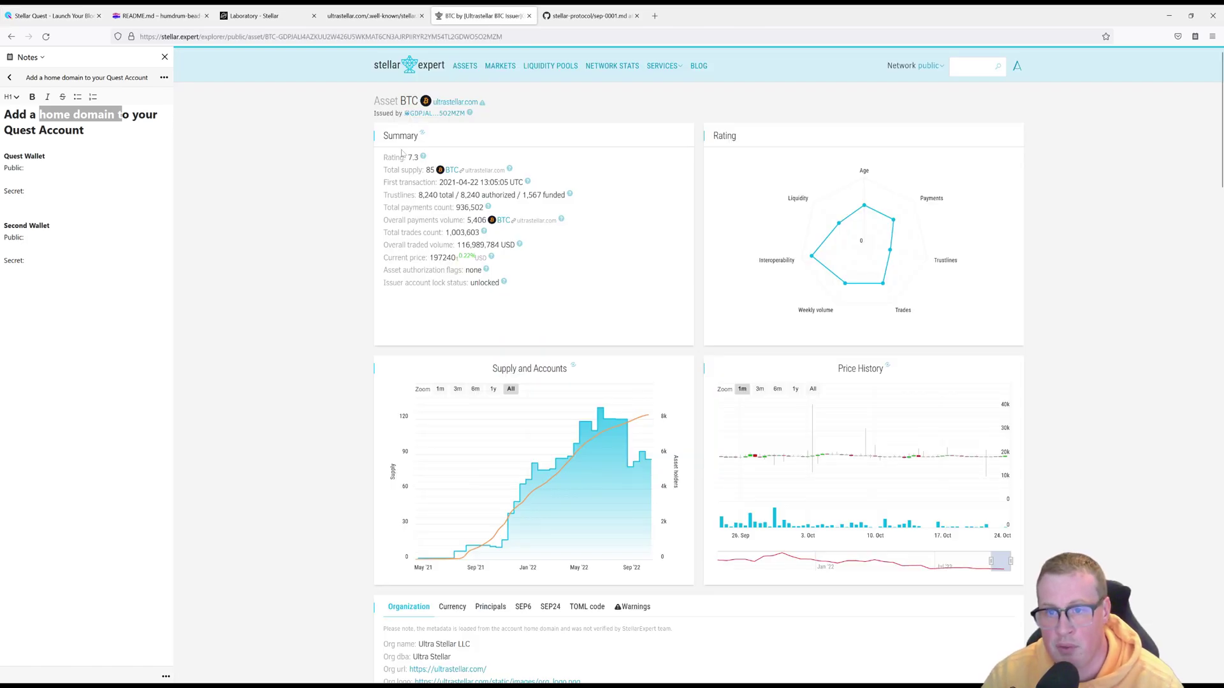
drag(400, 101, 419, 101)
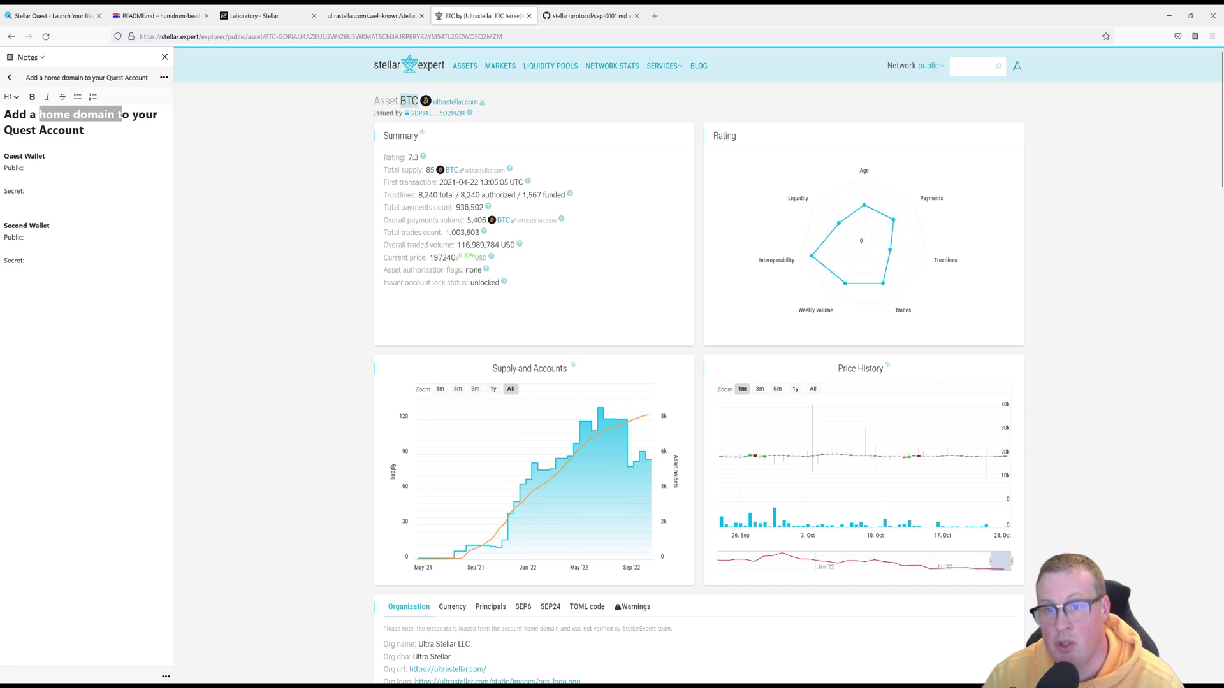
click(328, 388)
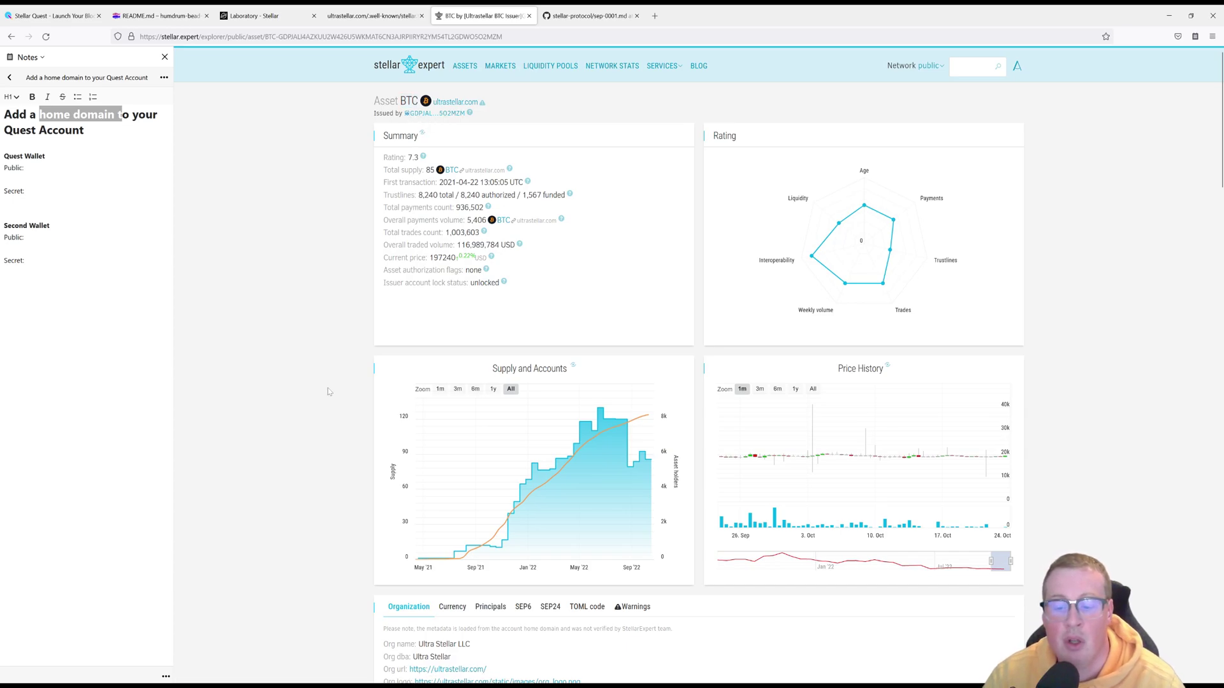
scroll(328, 388, down, 3)
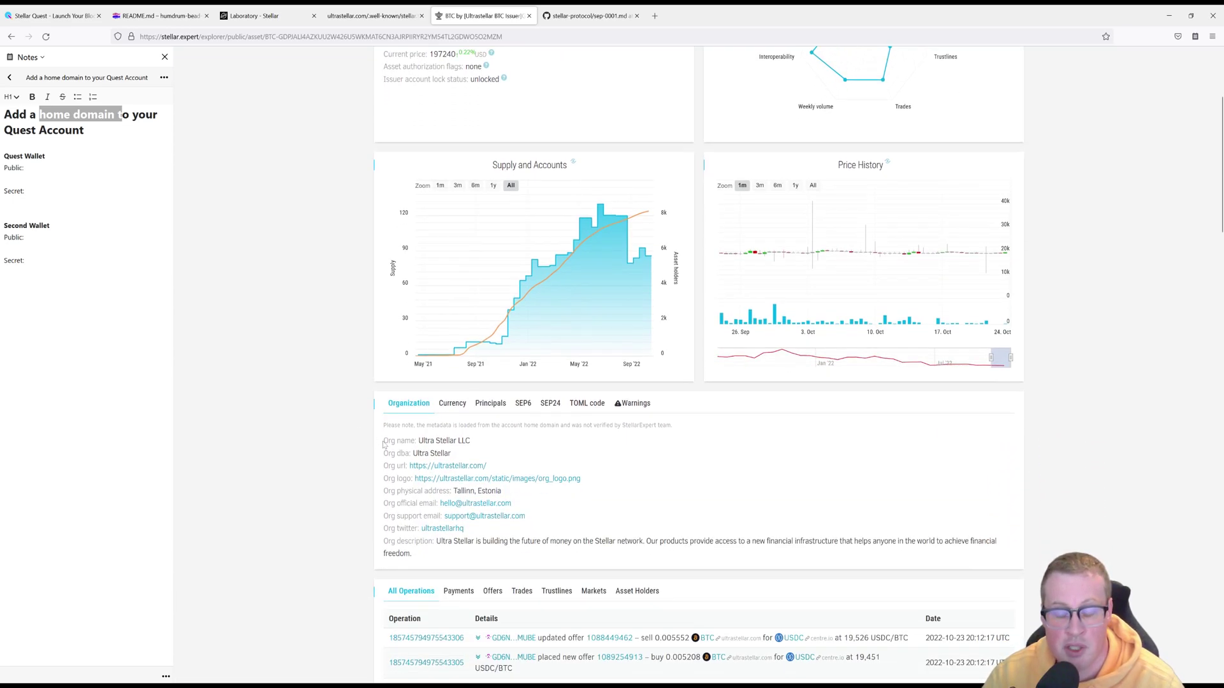
drag(385, 445, 481, 555)
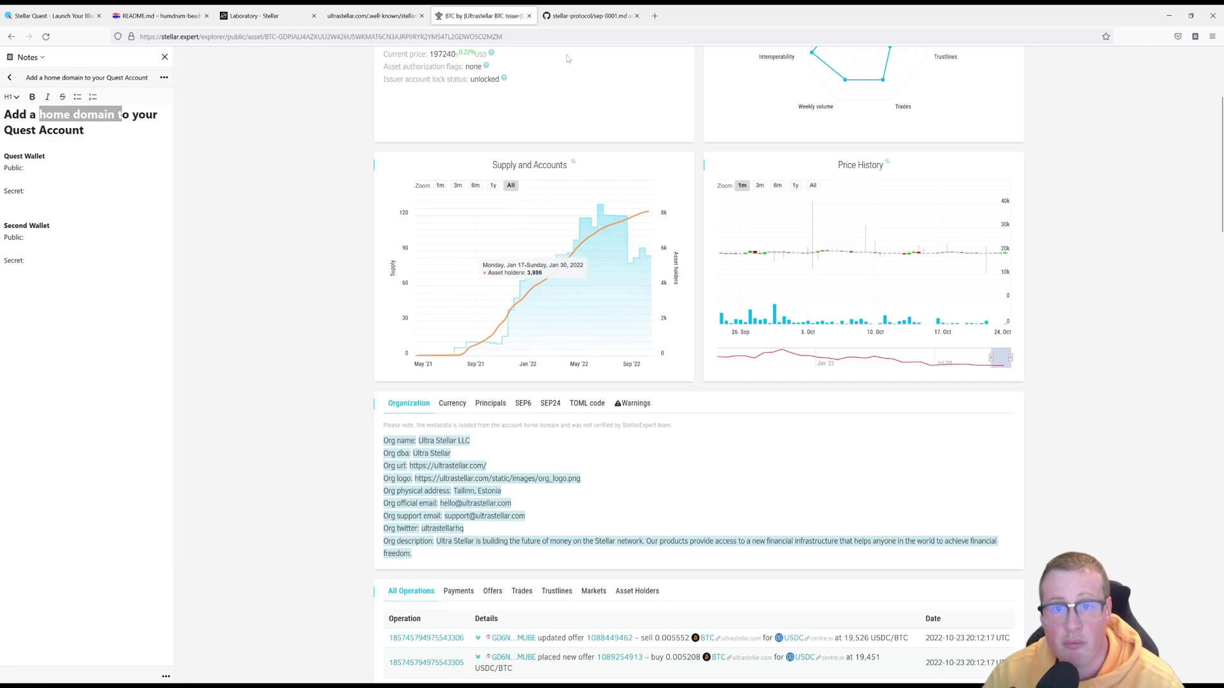
- Review the SEP-0001 Stellar Info File specification on GitHub, down to the general and organization fields
click(582, 18)
scroll(437, 416, down, 6)
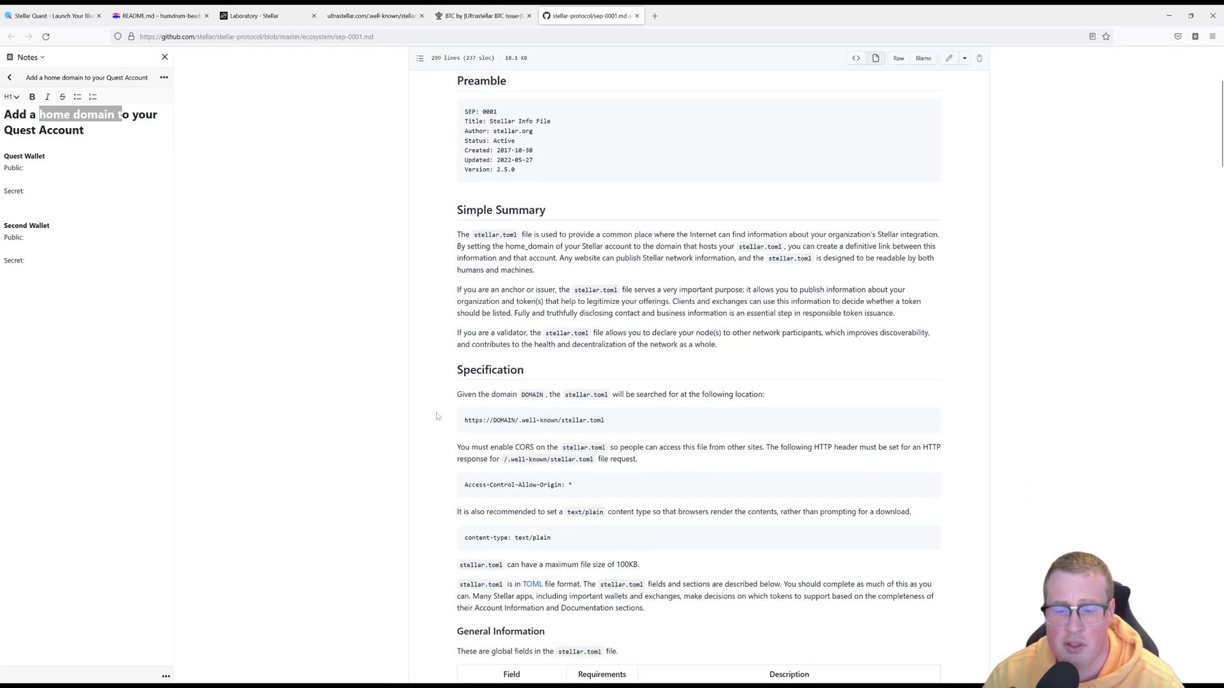
scroll(437, 416, down, 3)
drag(450, 315, 572, 570)
scroll(571, 569, down, 3)
click(354, 386)
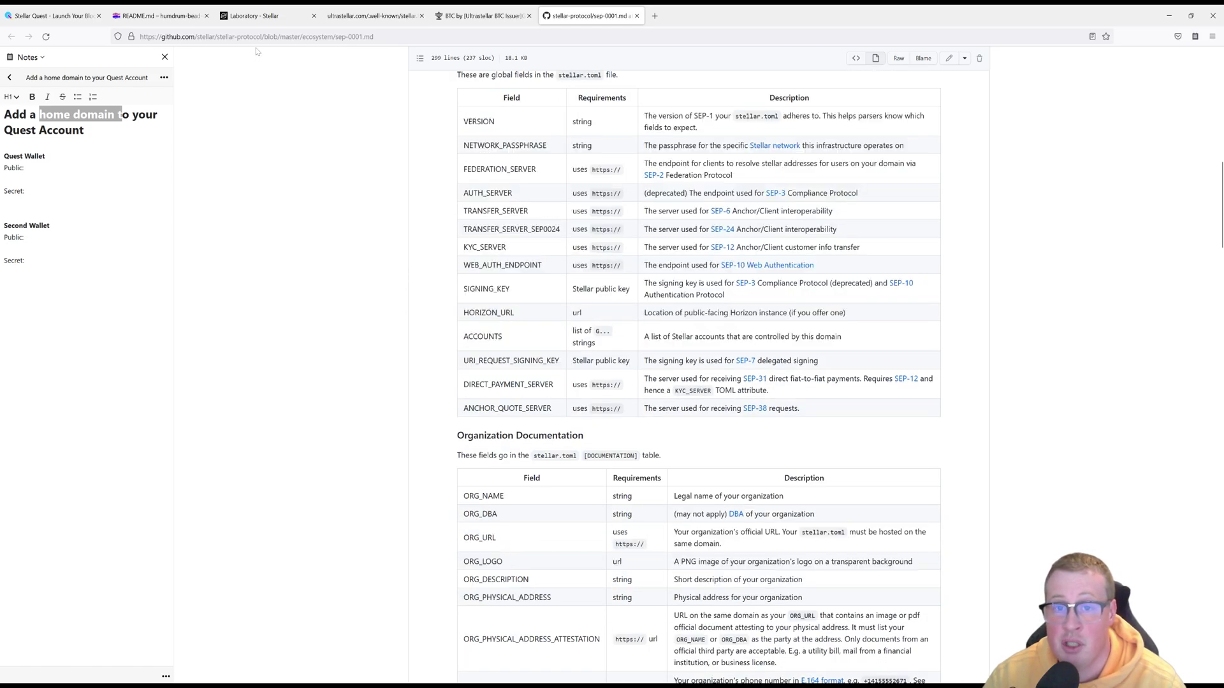
- Return to the Stellar Quest page and review its additional resources and the template demo instruction
click(51, 15)
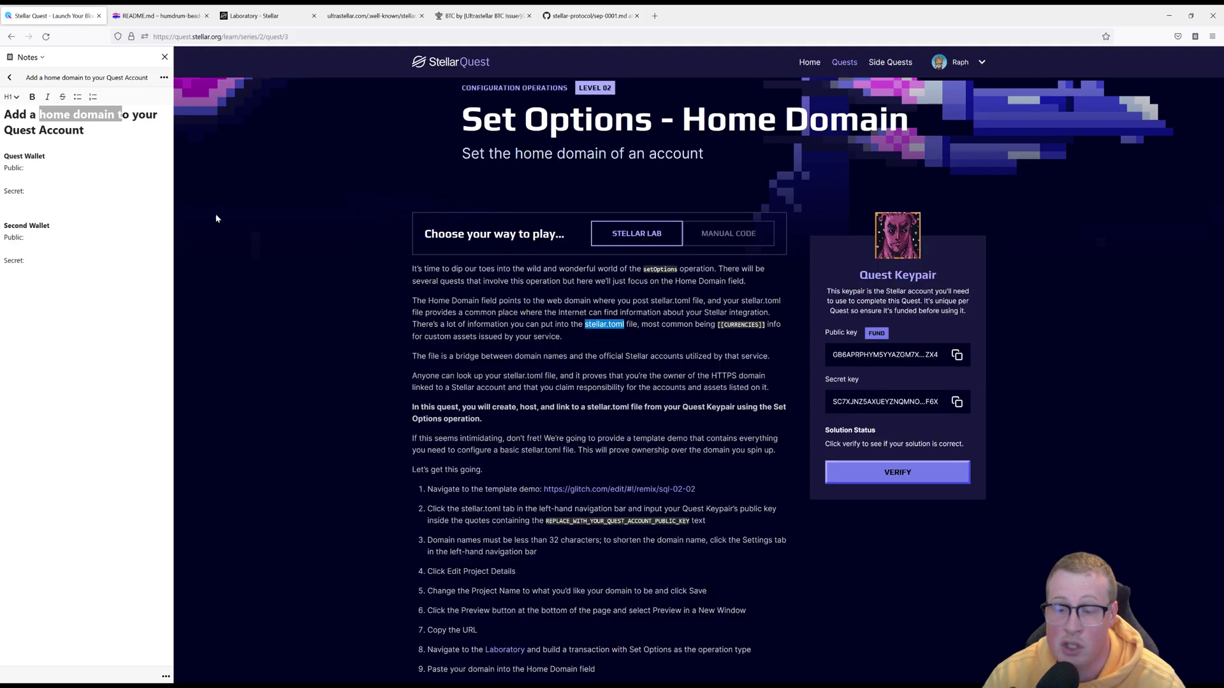
scroll(519, 492, down, 3)
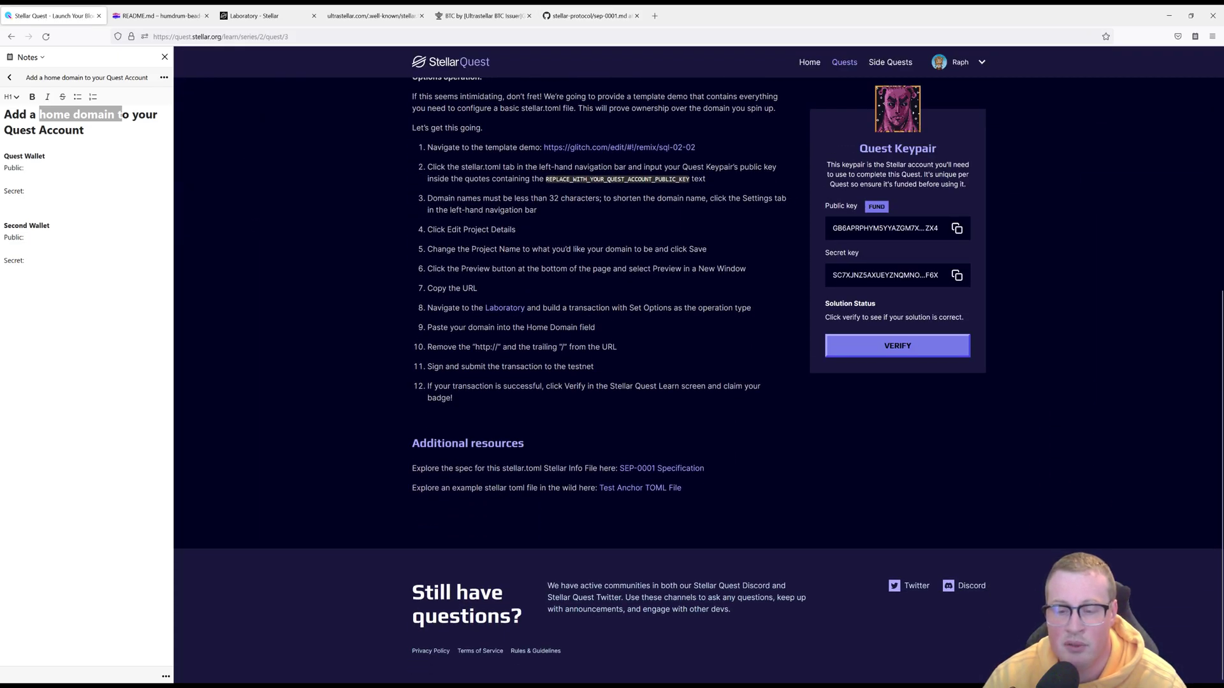
drag(526, 469, 722, 471)
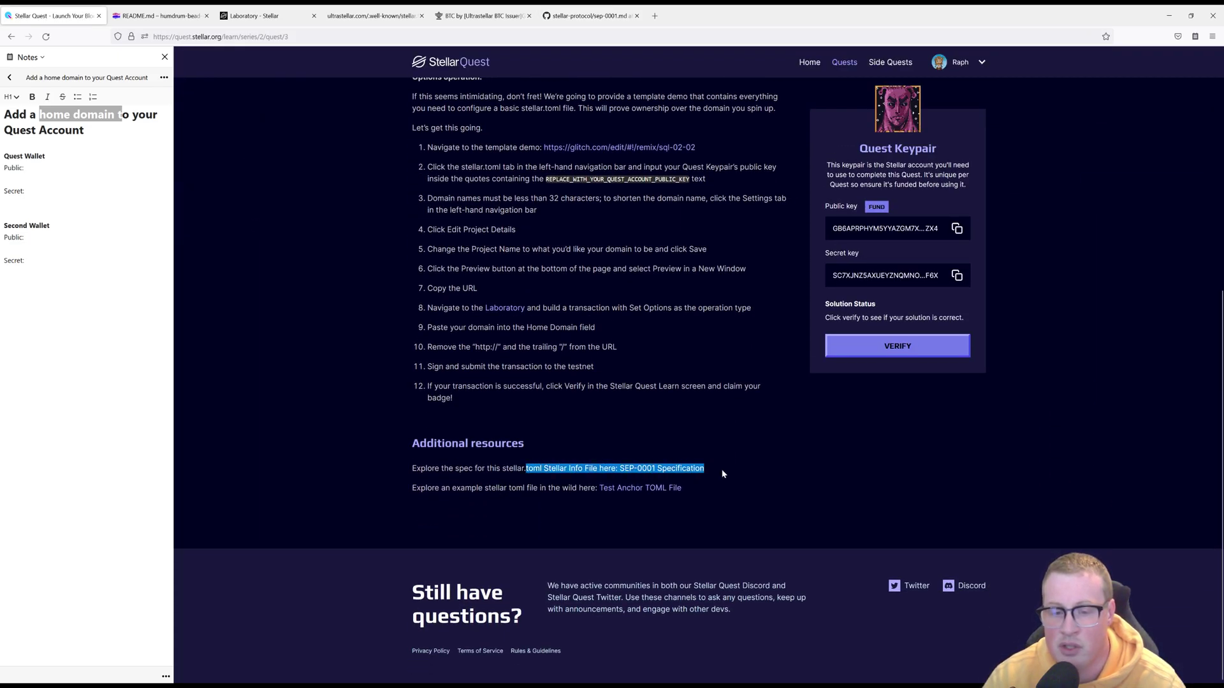
click(778, 474)
scroll(701, 489, up, 1)
scroll(702, 492, up, 3)
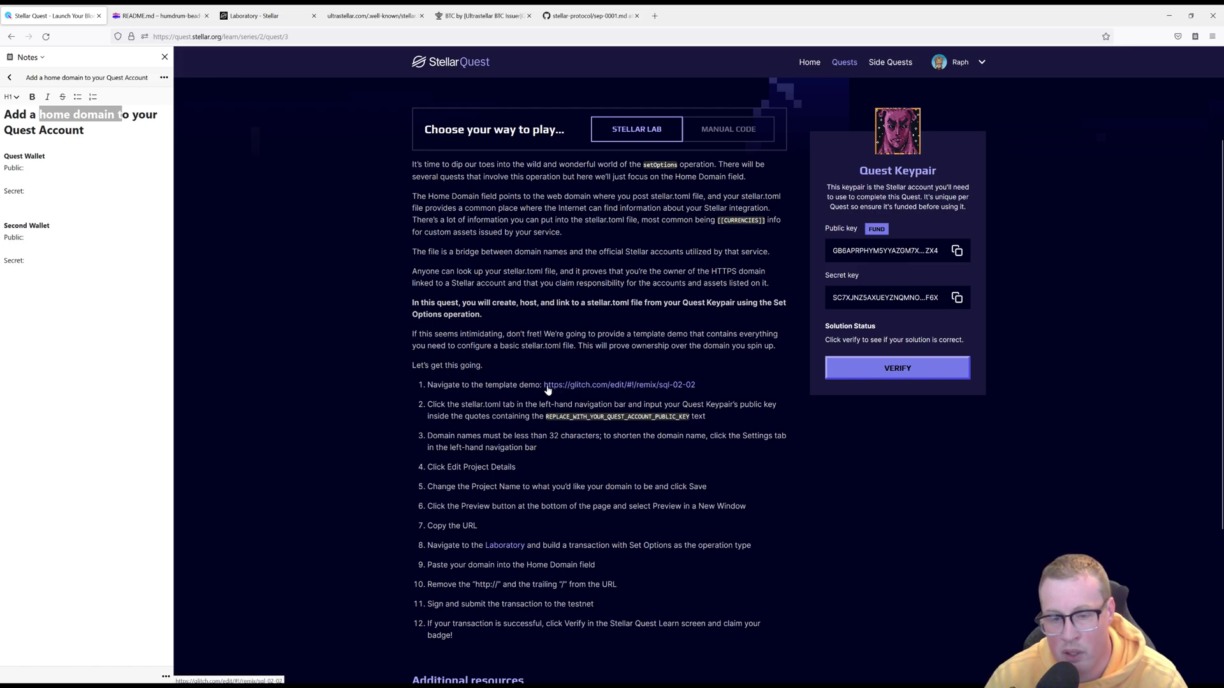
drag(543, 385, 706, 383)
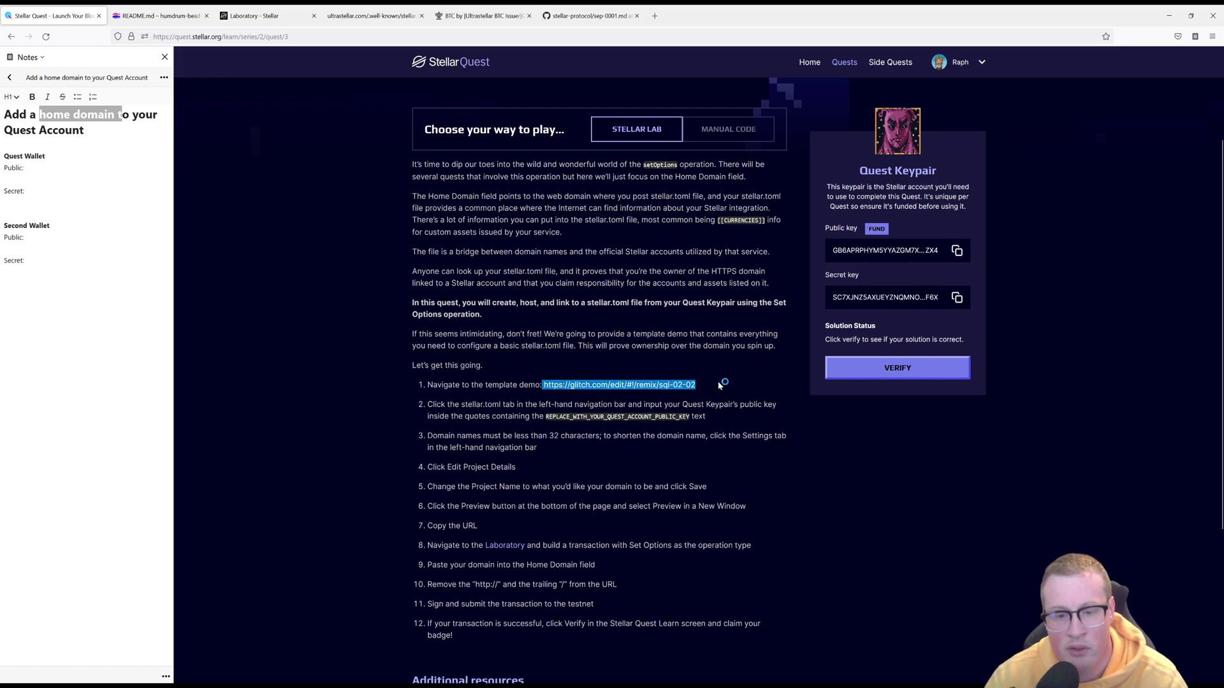
click(724, 385)
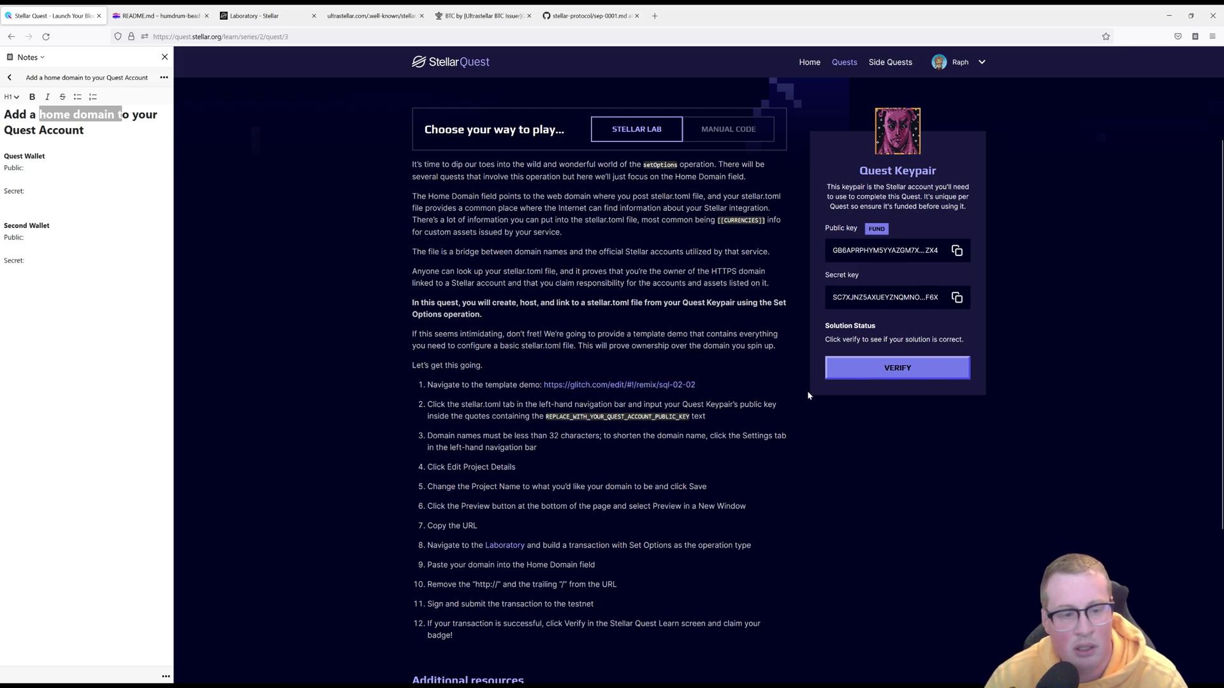
- Fund the Quest Keypair account and copy its public key and secret key into the Quest Wallet section of the notes
click(877, 231)
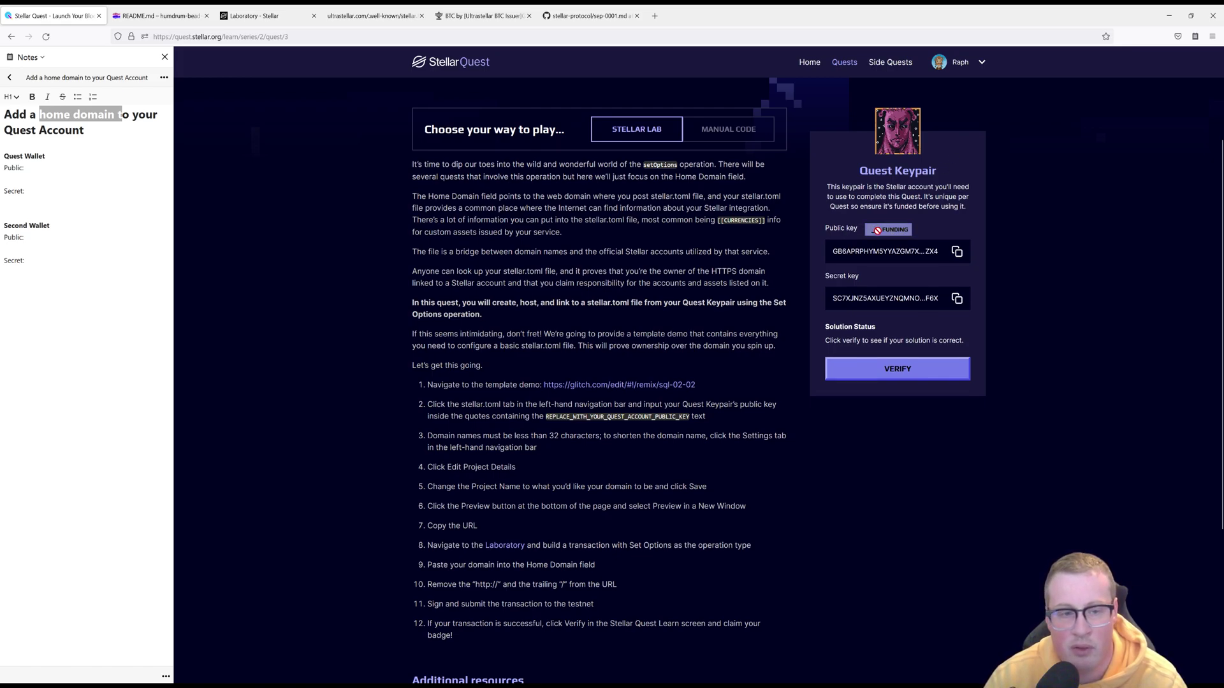
scroll(748, 310, up, 1)
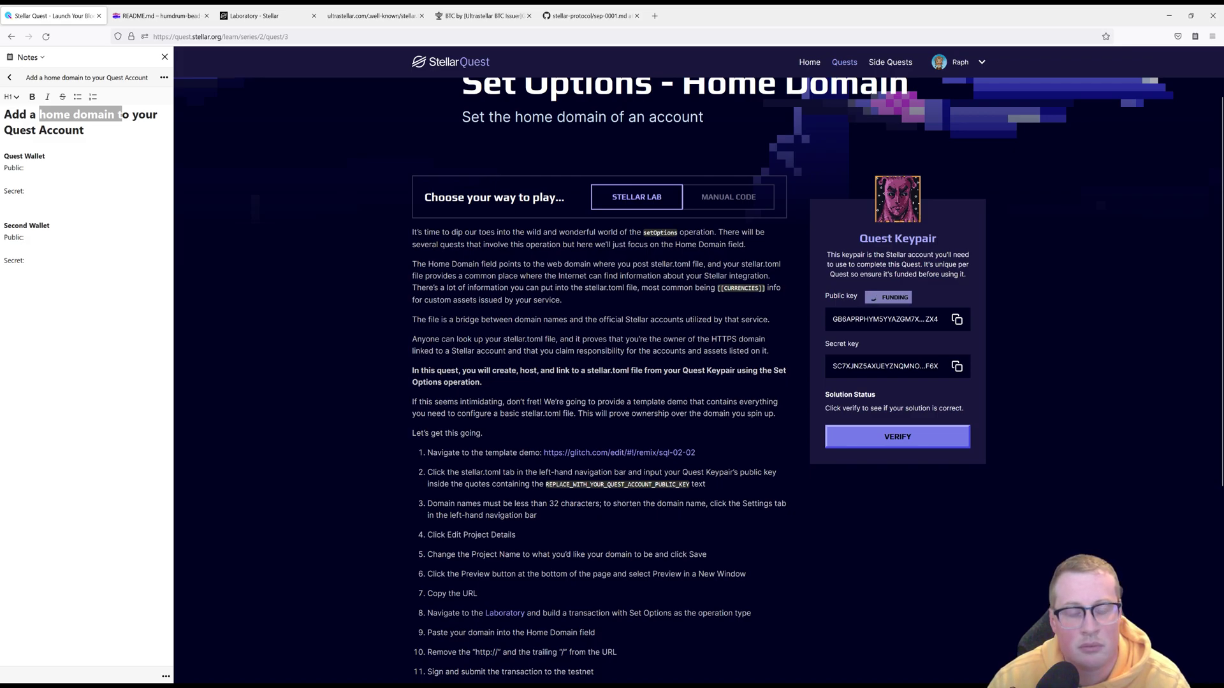
click(957, 321)
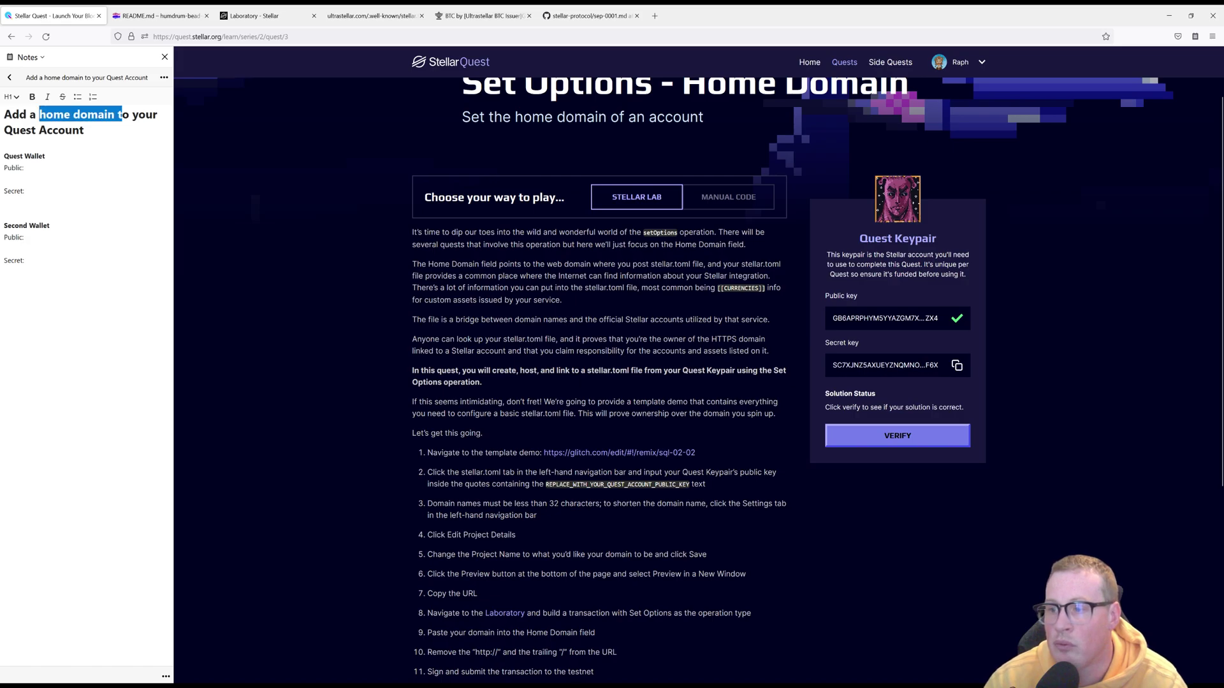
click(39, 168)
key(ctrl+v)
click(957, 365)
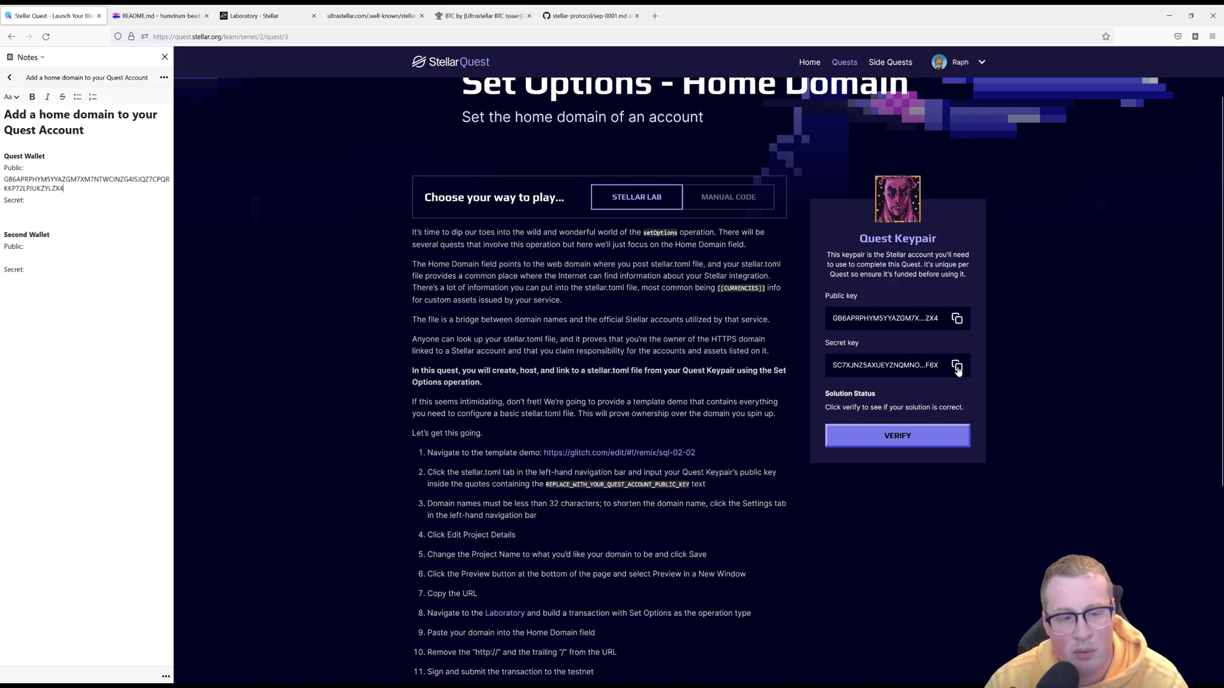
key(ctrl+v)
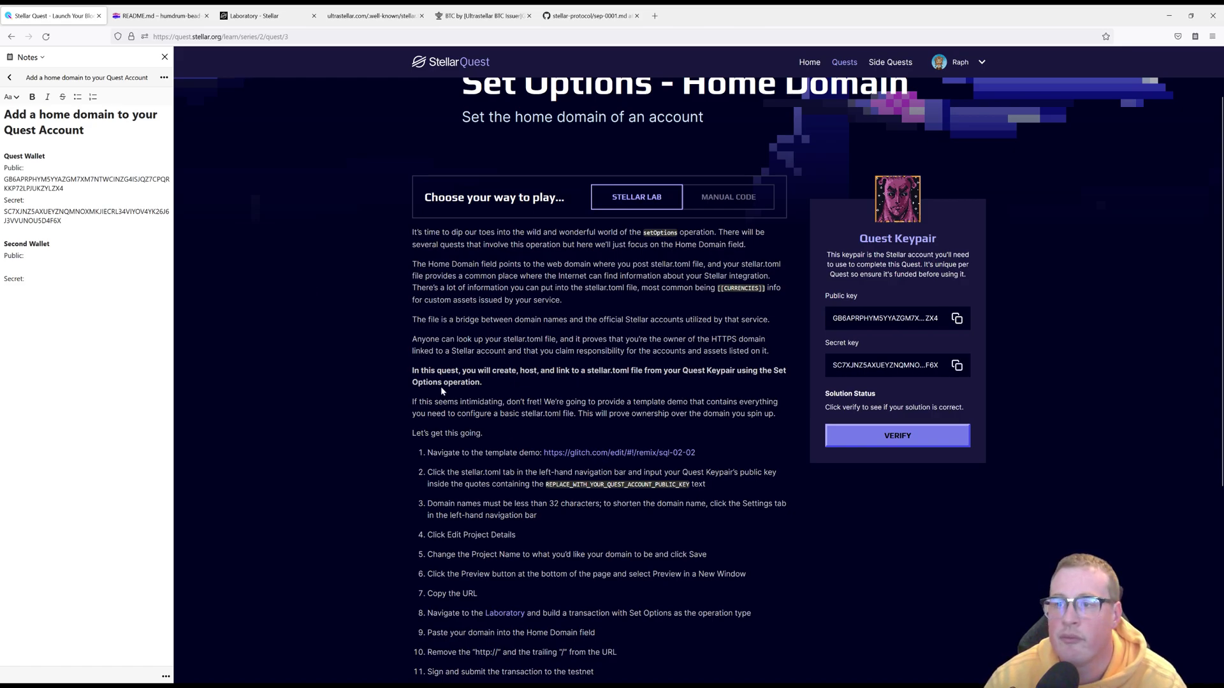
- Switch to the Glitch project and replace the account placeholder in stellar.toml with the Quest Wallet's public key
scroll(504, 440, down, 1)
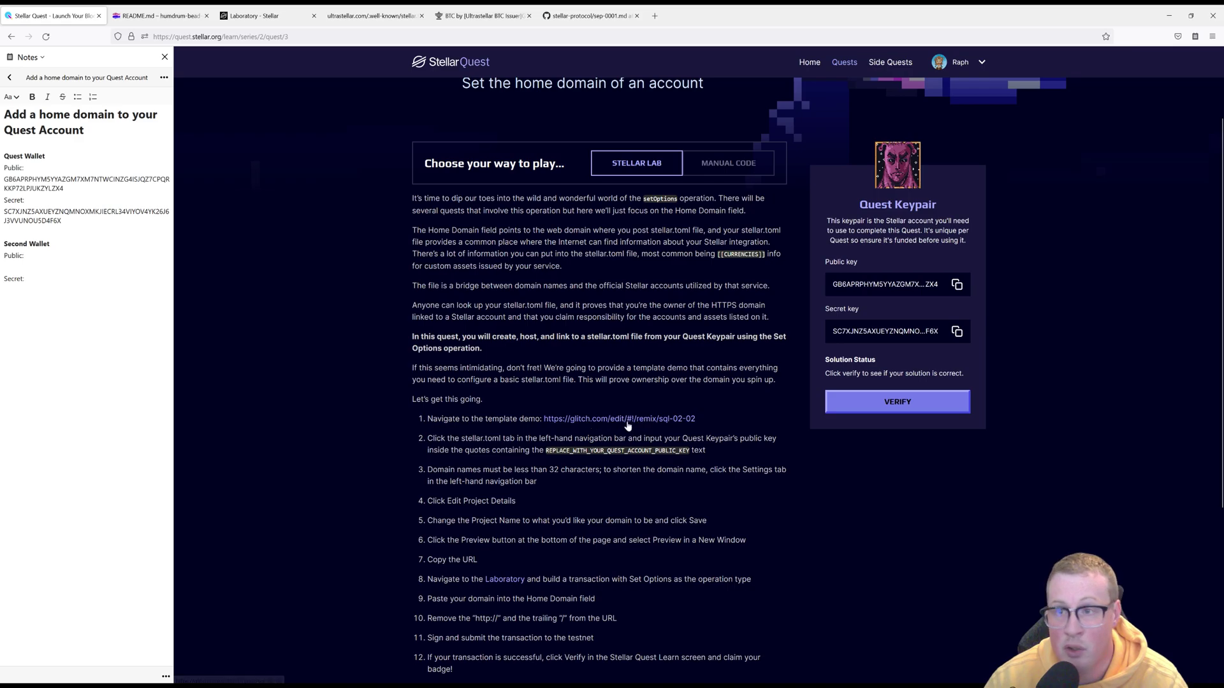
click(147, 19)
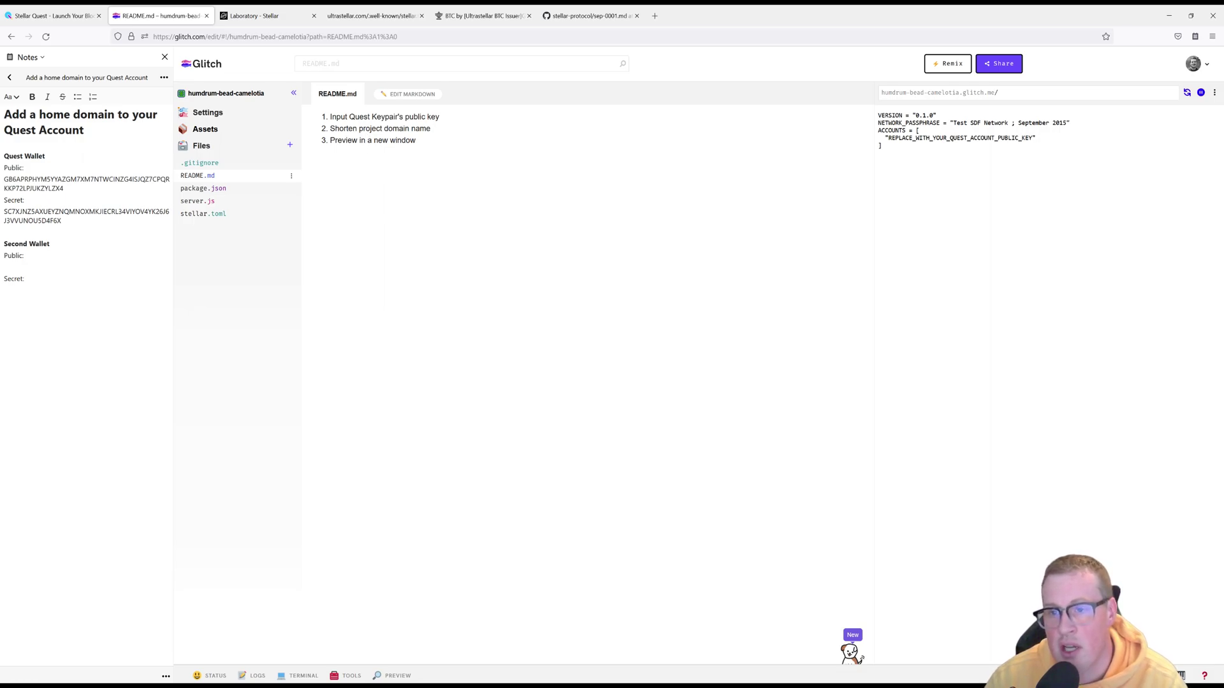
drag(348, 116, 398, 117)
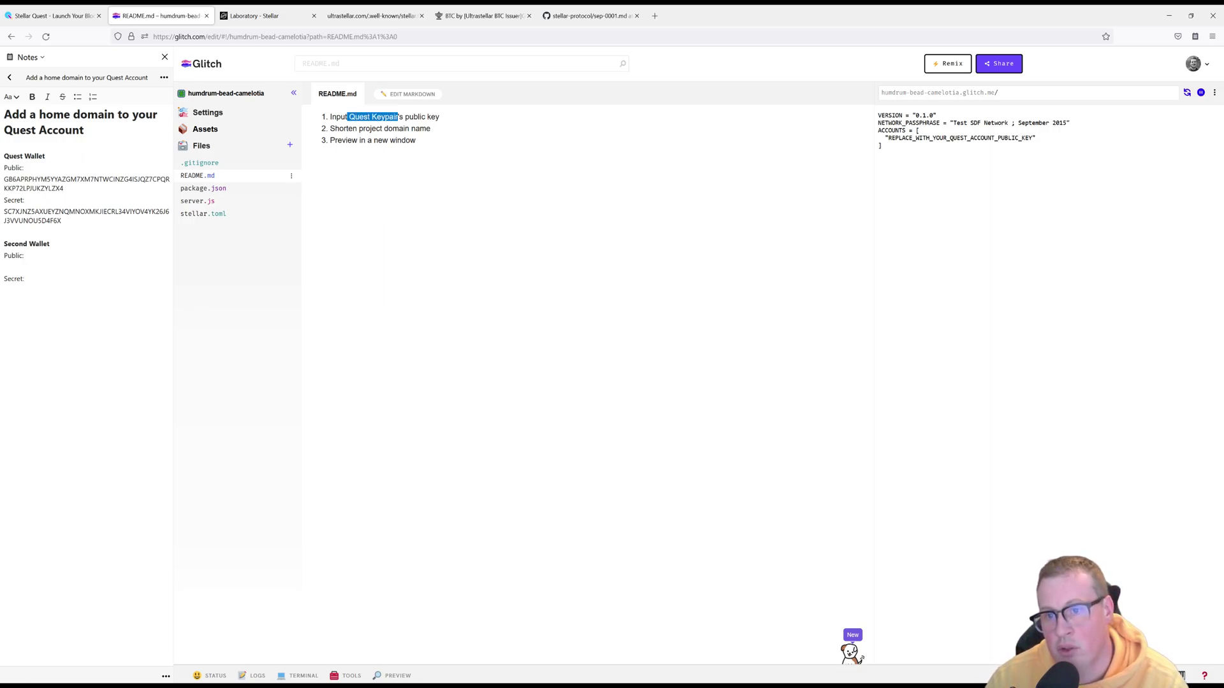
click(210, 218)
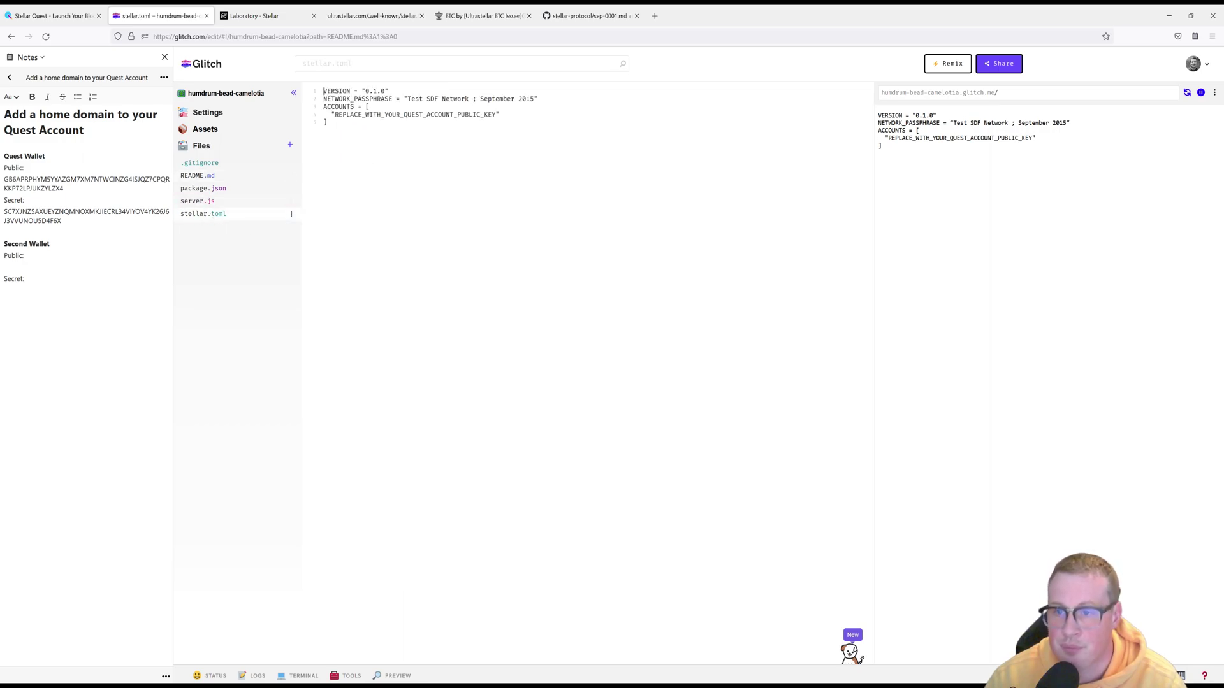
drag(63, 221, 8, 181)
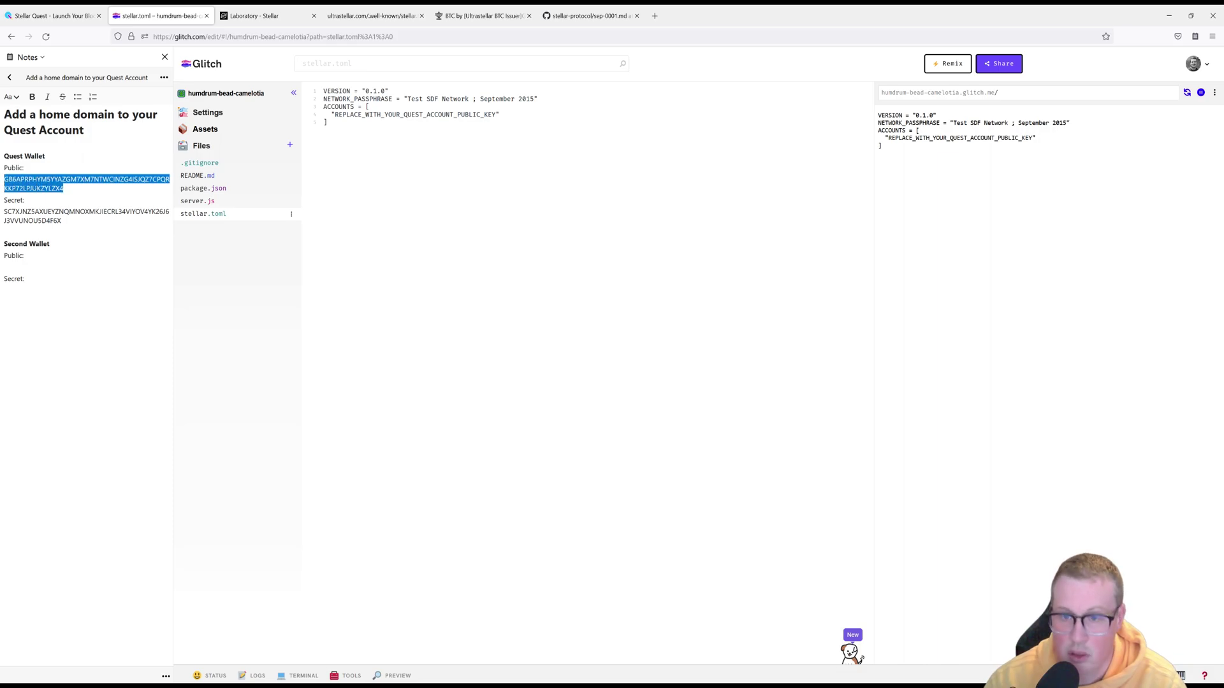
drag(334, 115, 496, 115)
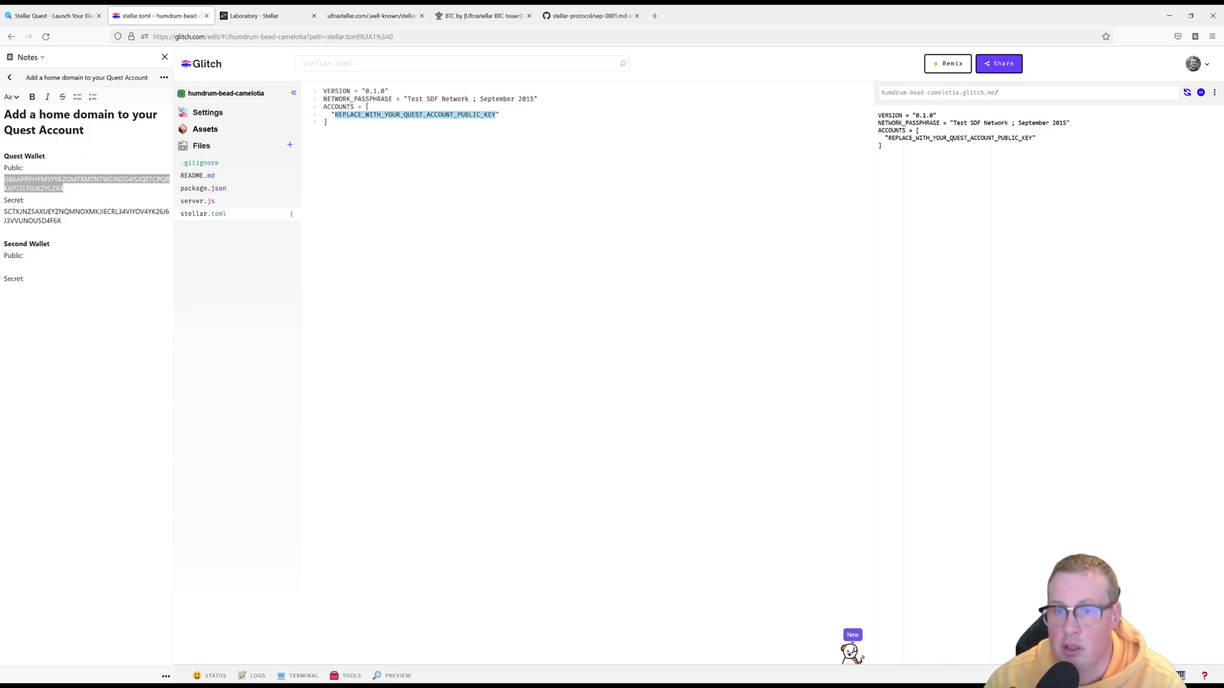
key(ctrl+v)
click(489, 190)
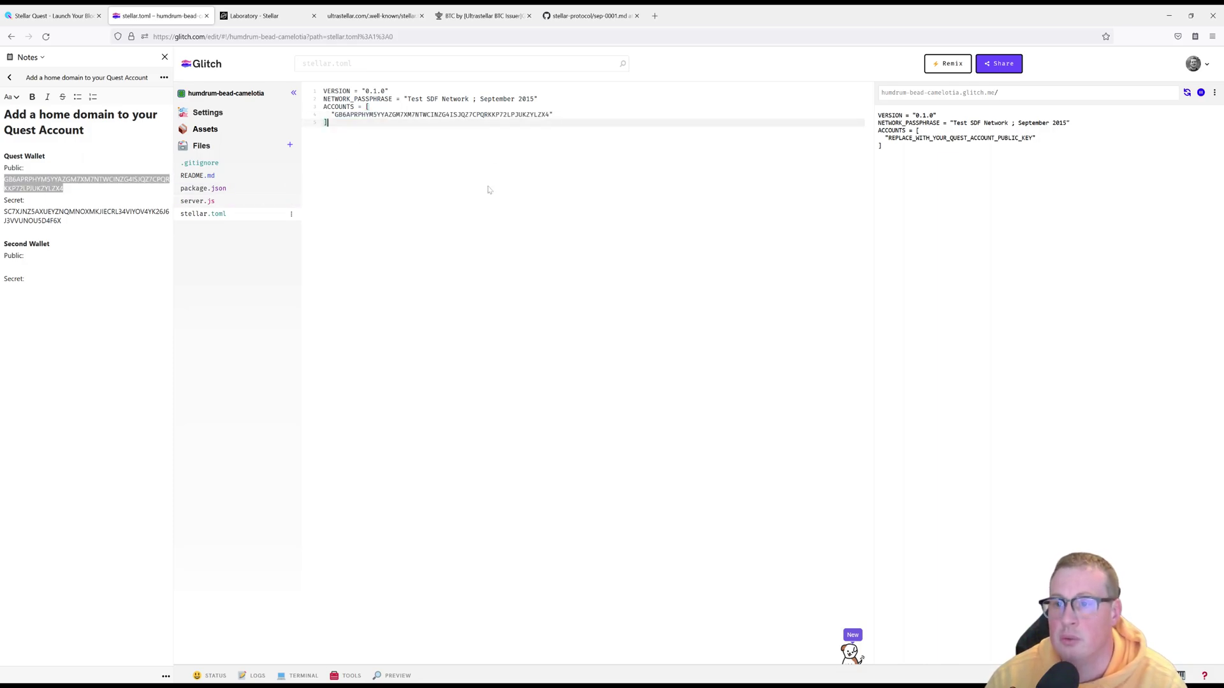
- Open the project's README.md and read the remaining setup instructions, starting with shortening the project domain name
click(227, 177)
drag(355, 128, 450, 131)
click(445, 169)
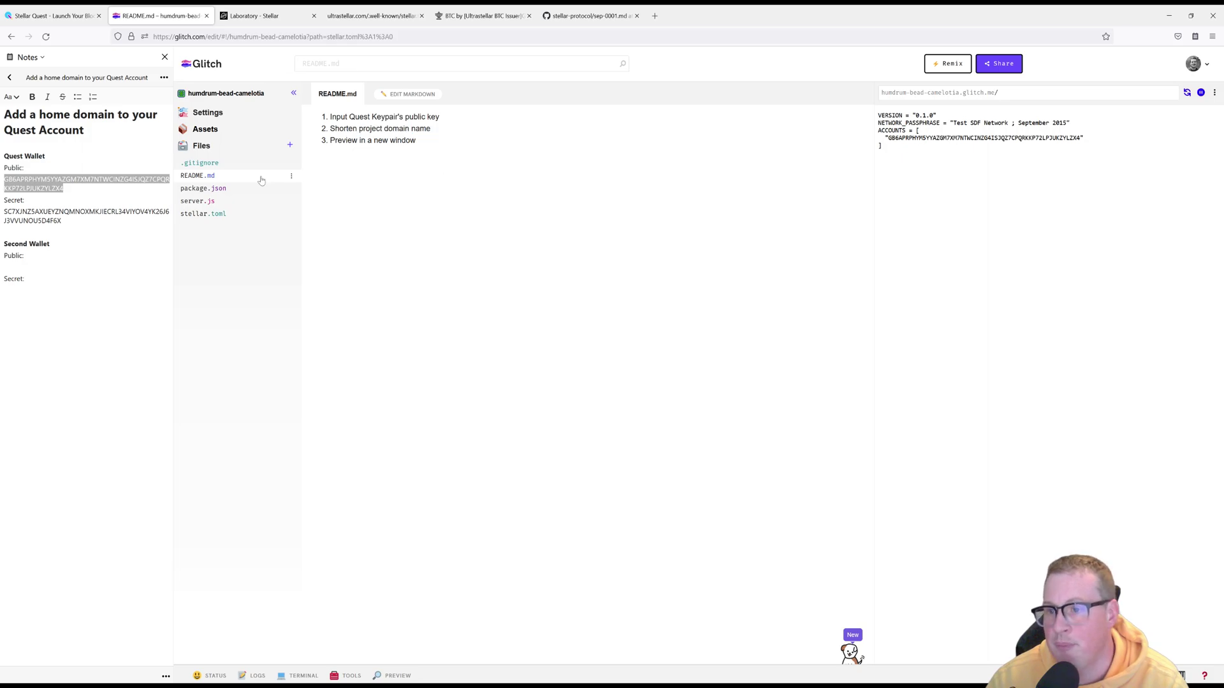
- Rename the Glitch project to thisisraph22, change its description to toml, and save the project details
click(224, 117)
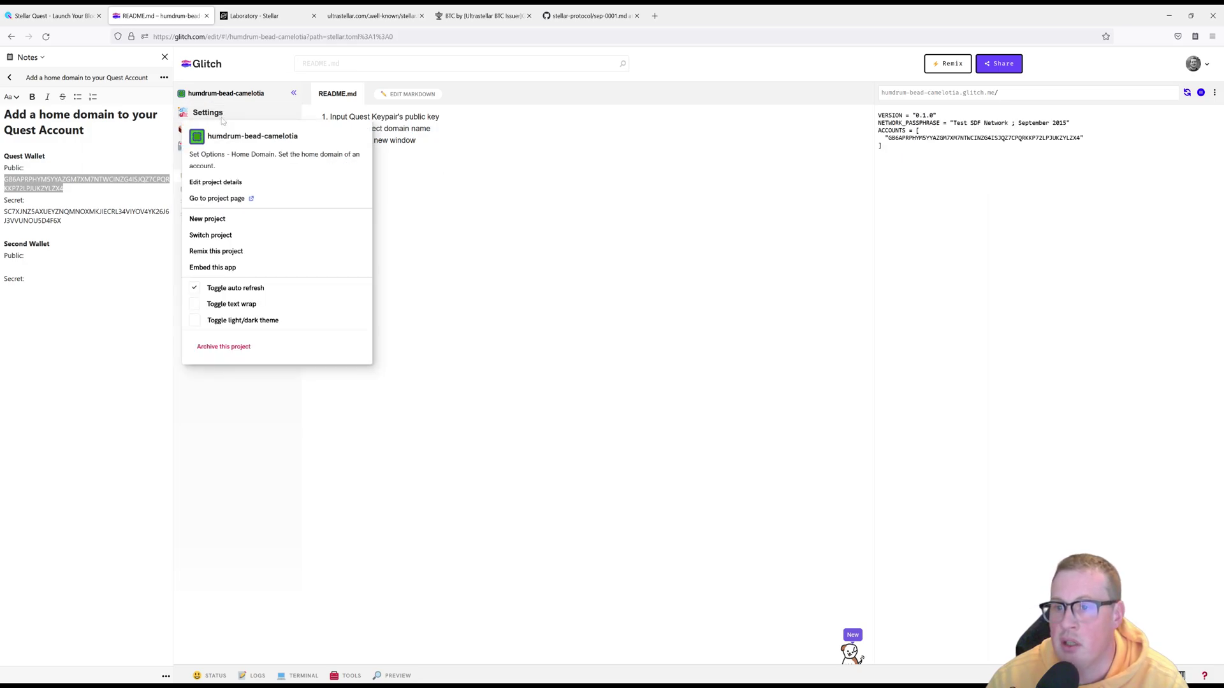
click(239, 184)
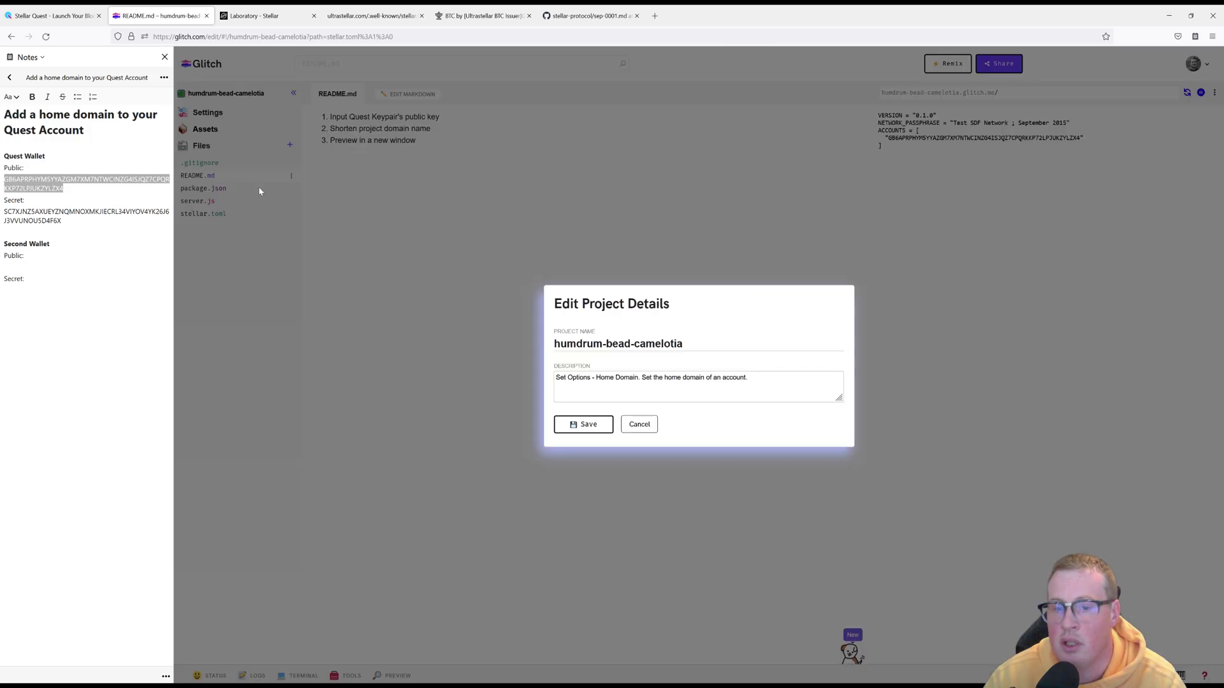
drag(686, 344, 533, 326)
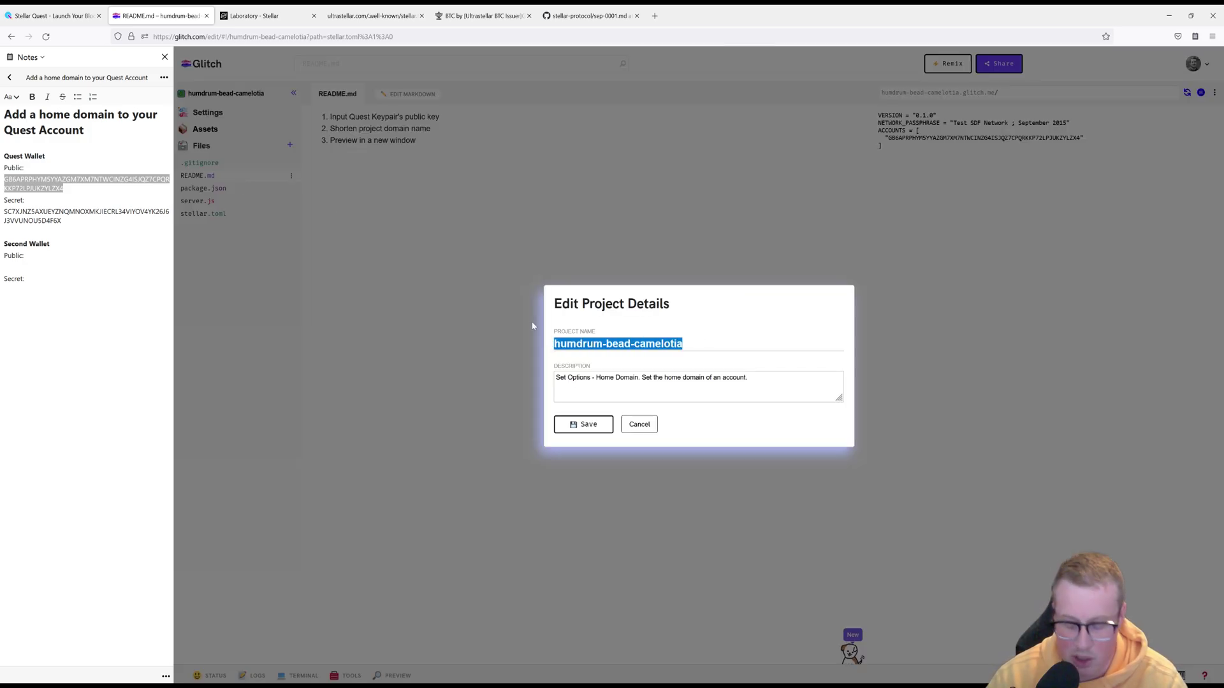
text(this)
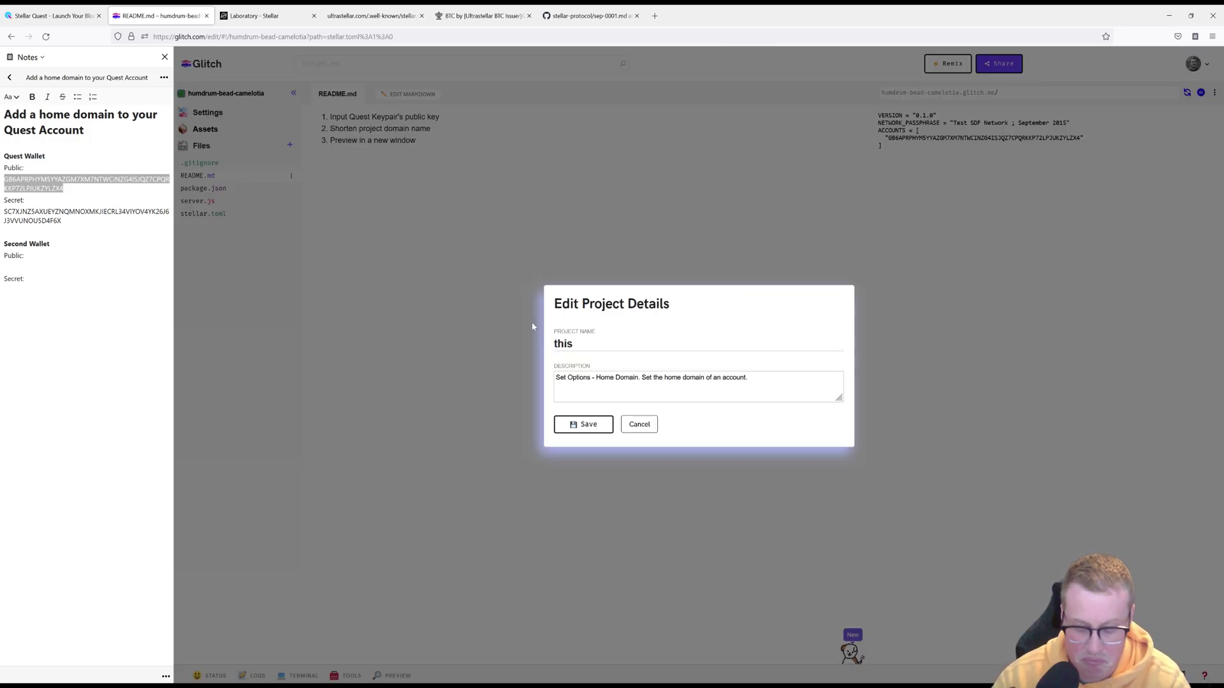
text(israph)
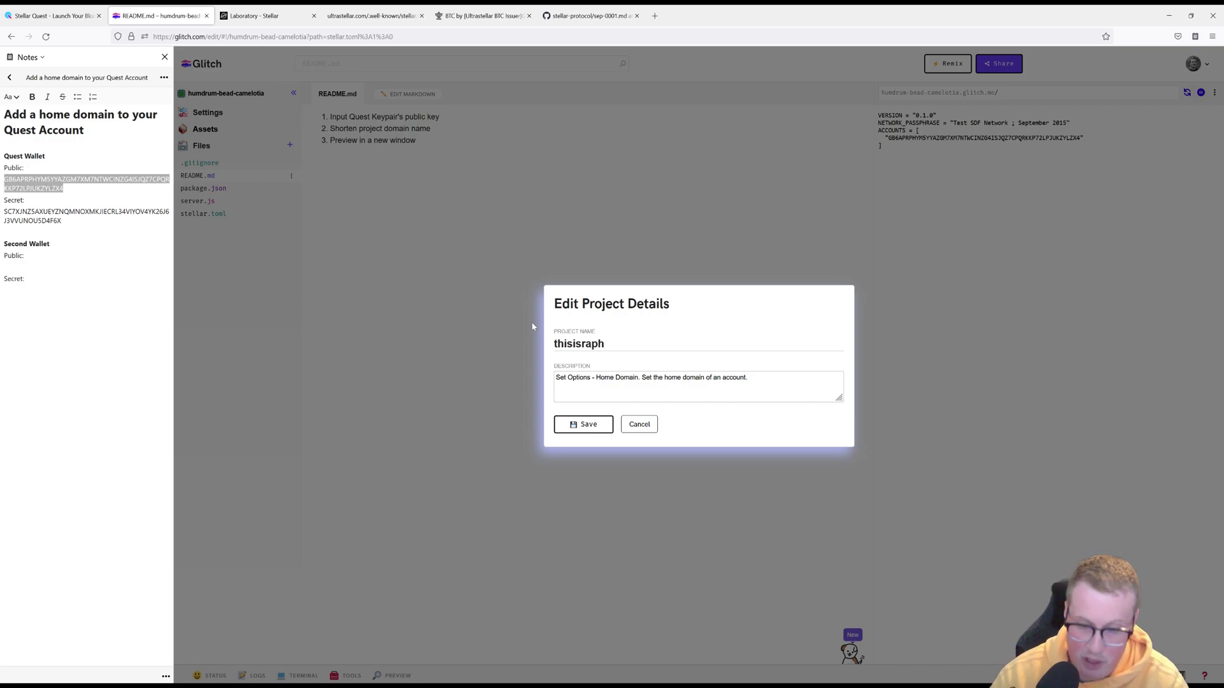
text(22)
key(Tab)
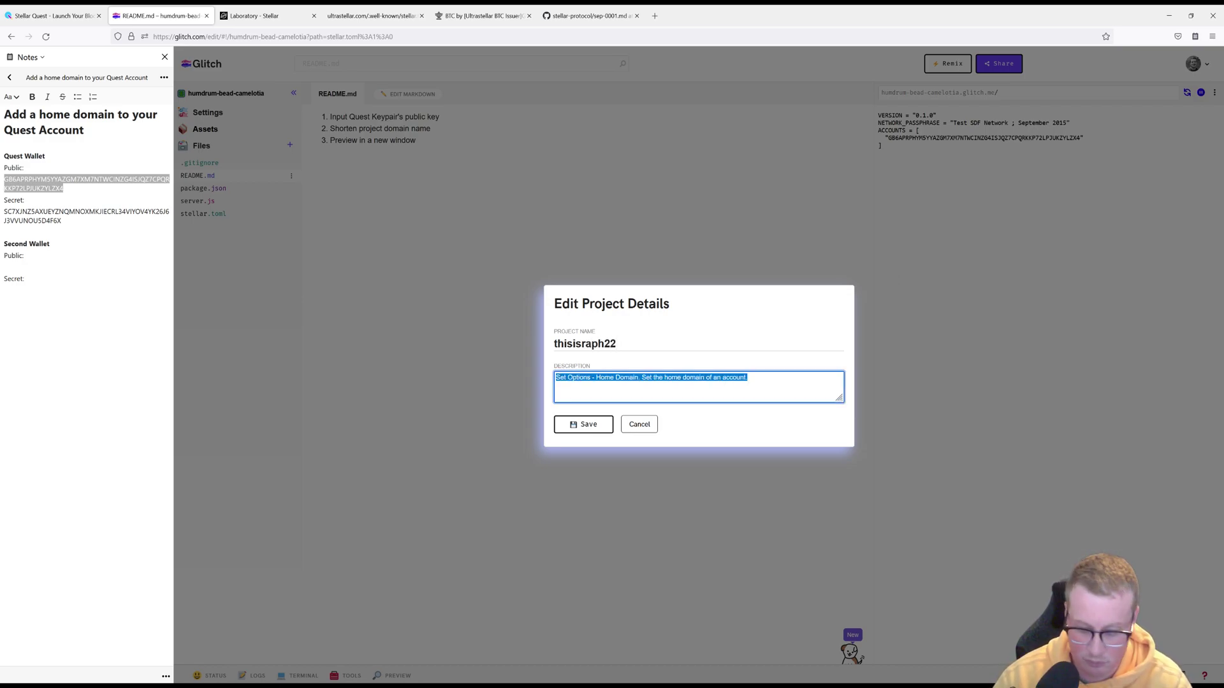
text(toml)
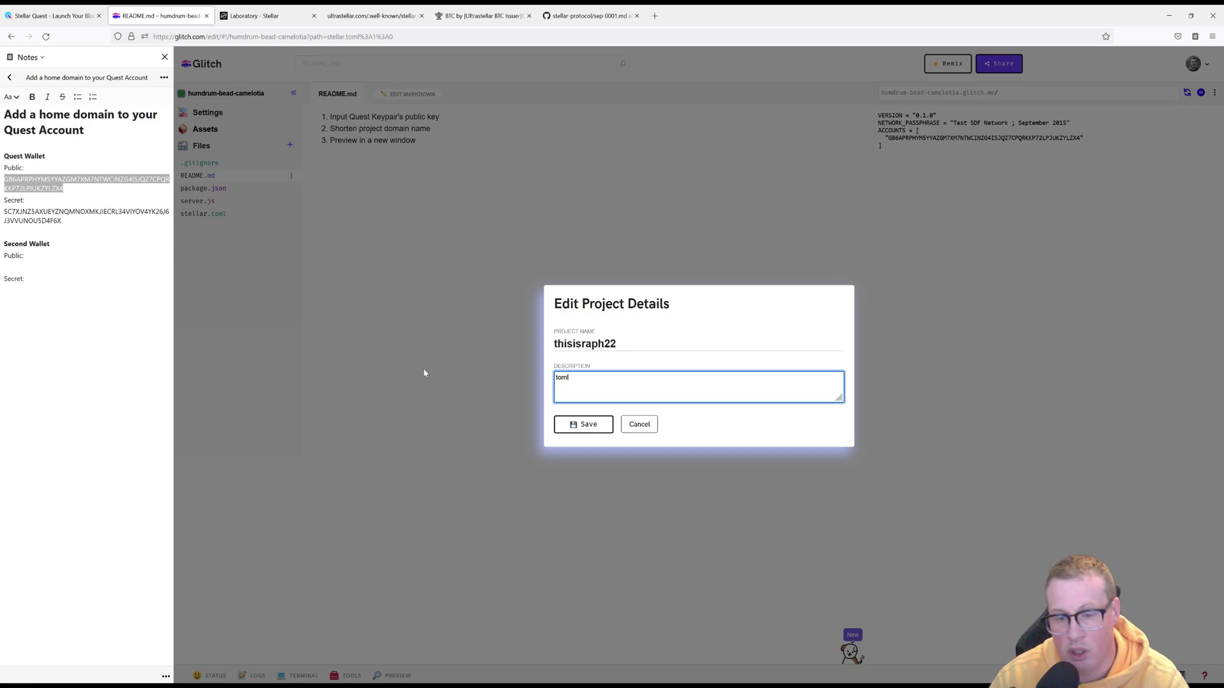
click(585, 426)
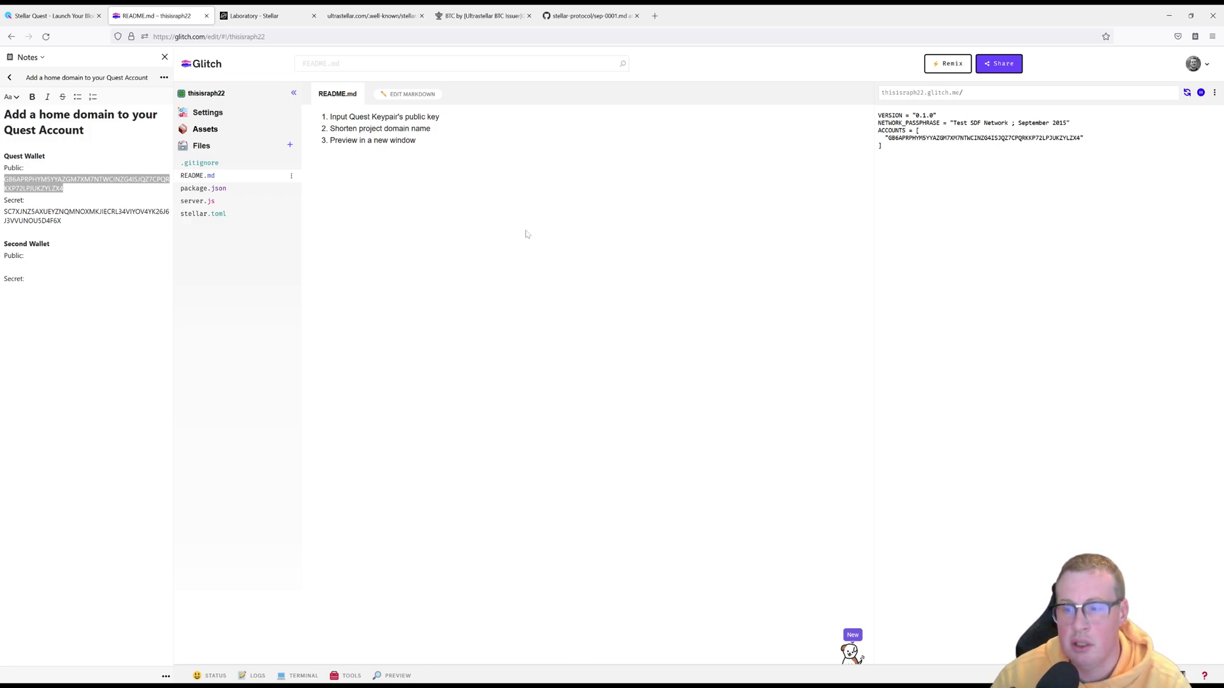
- Preview the Glitch project in a new window and select its web address
click(398, 676)
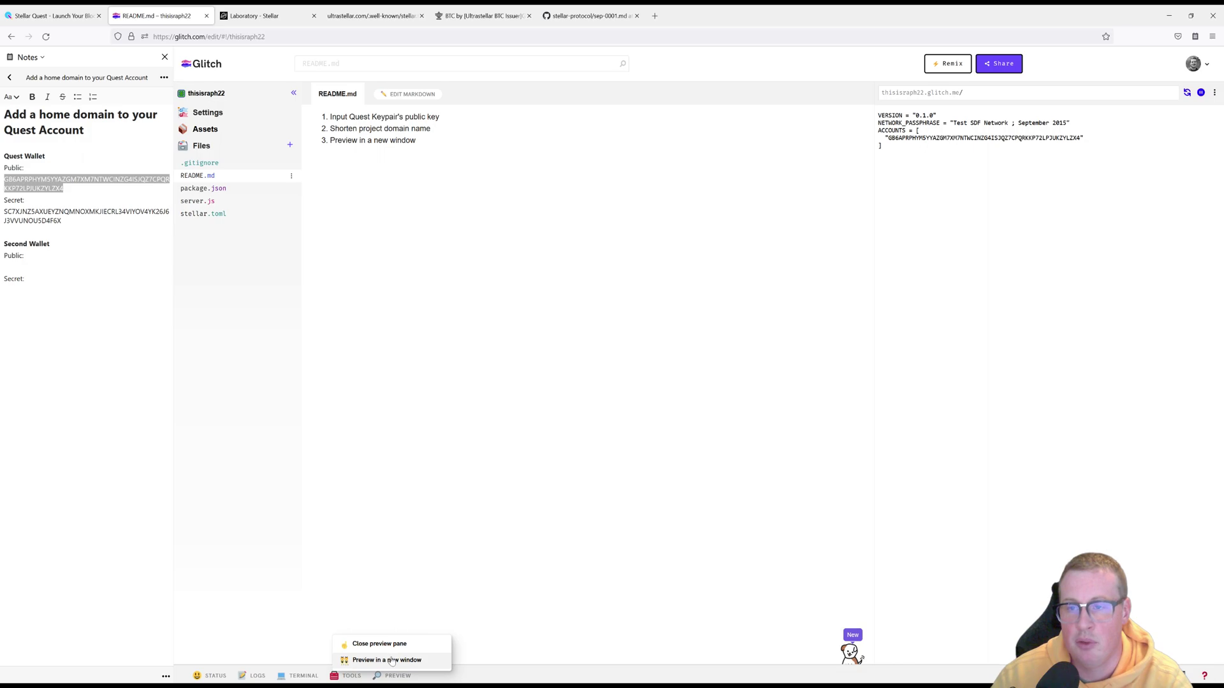
click(389, 661)
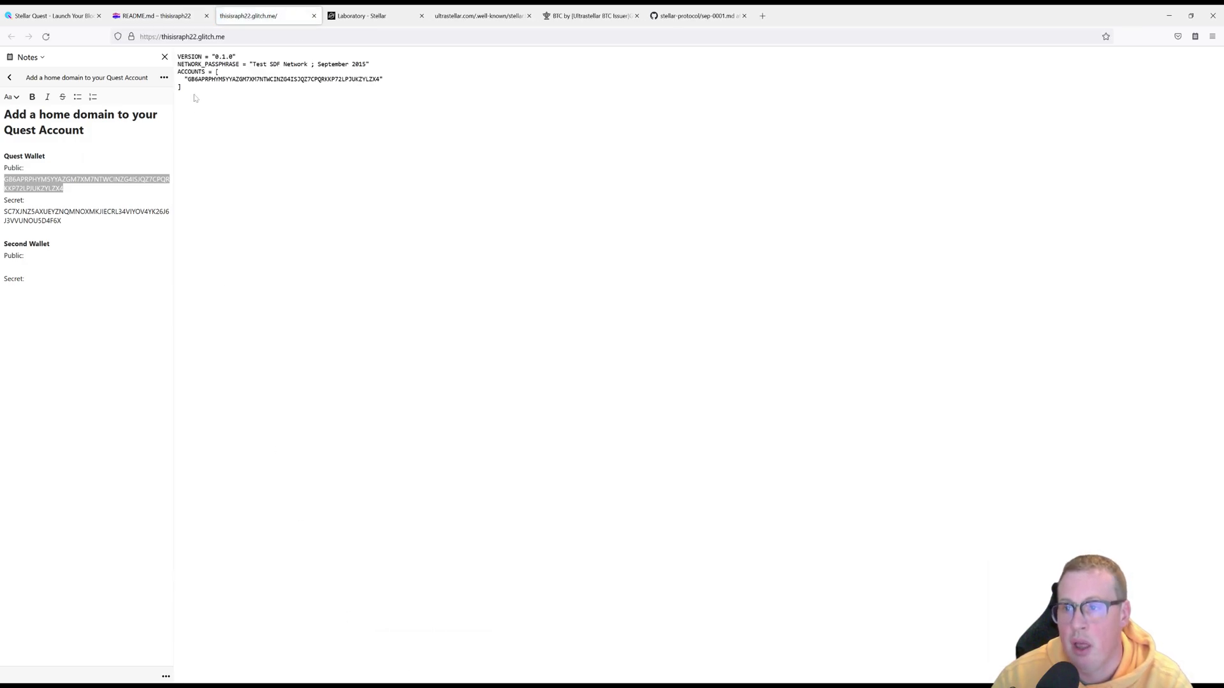
drag(232, 37, 139, 37)
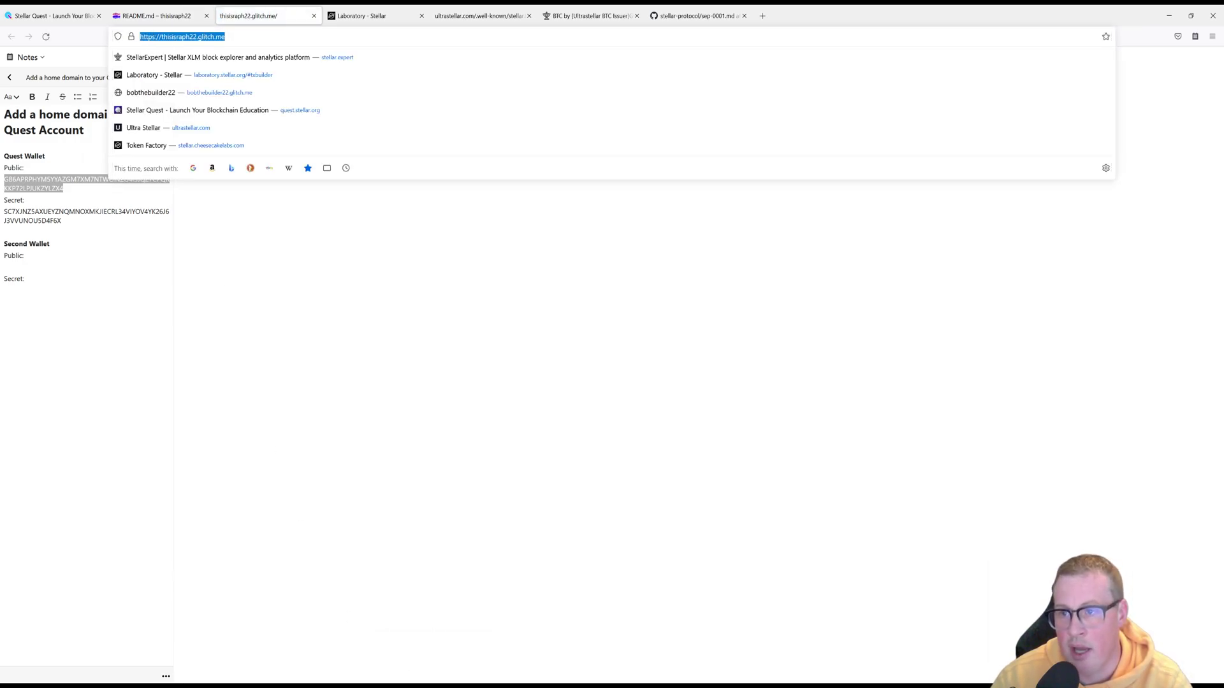
click(343, 306)
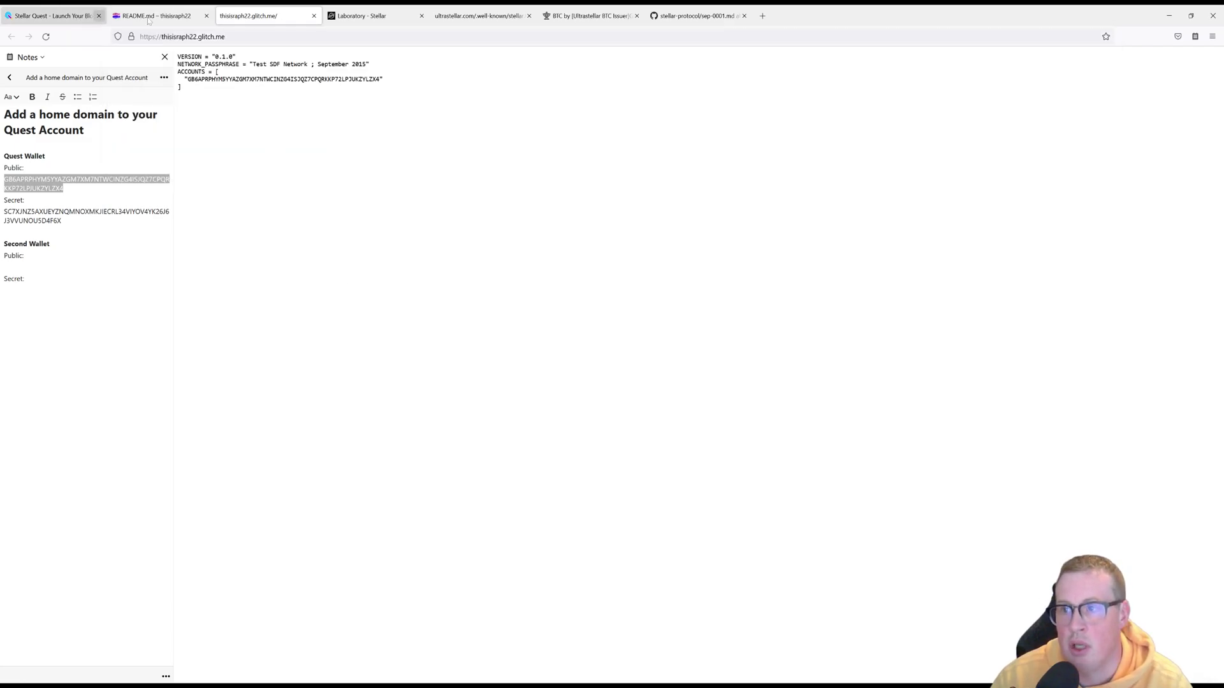
- Switch to Stellar Laboratory, enter the Quest Wallet's public key as the transaction's source account, and fetch its next sequence number
key(ctrl+Tab)
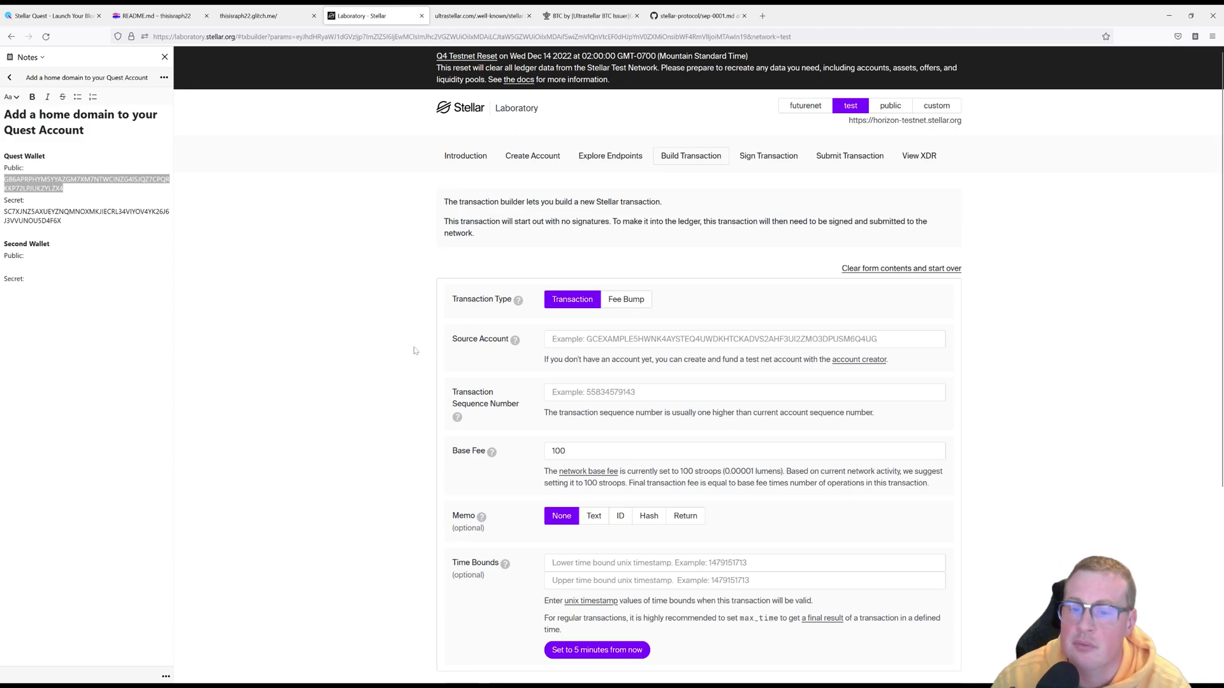
click(111, 212)
drag(63, 189, 4, 180)
key(ctrl+c)
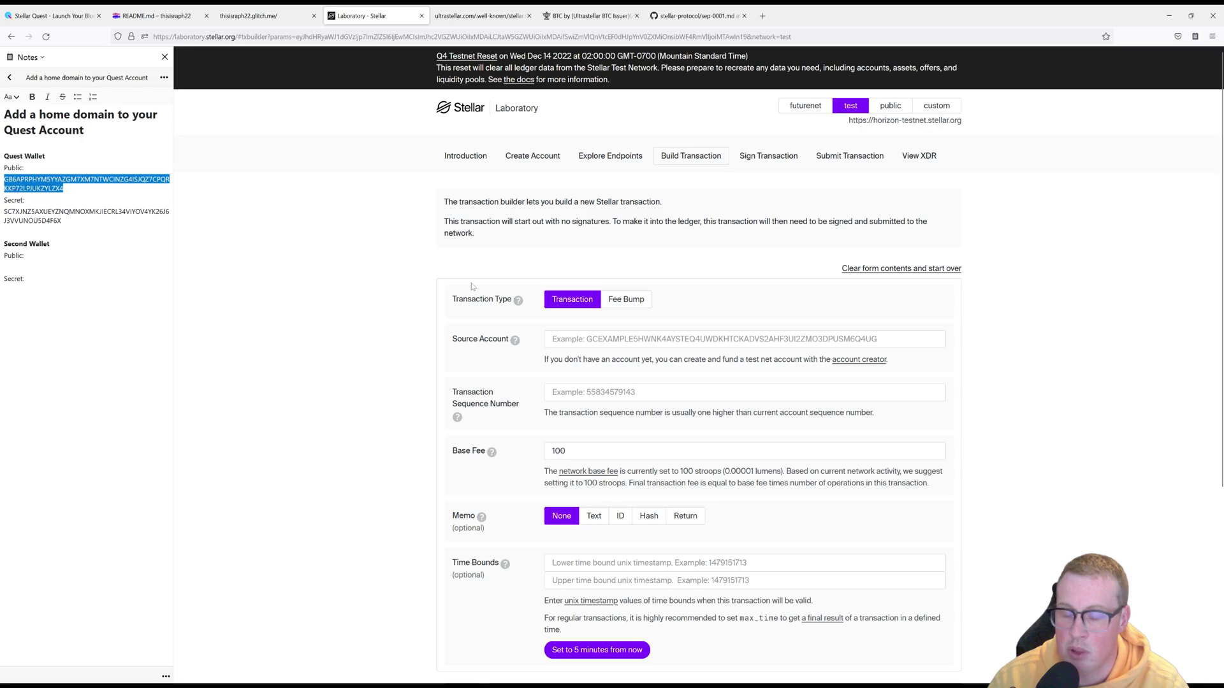
click(612, 339)
key(ctrl+v)
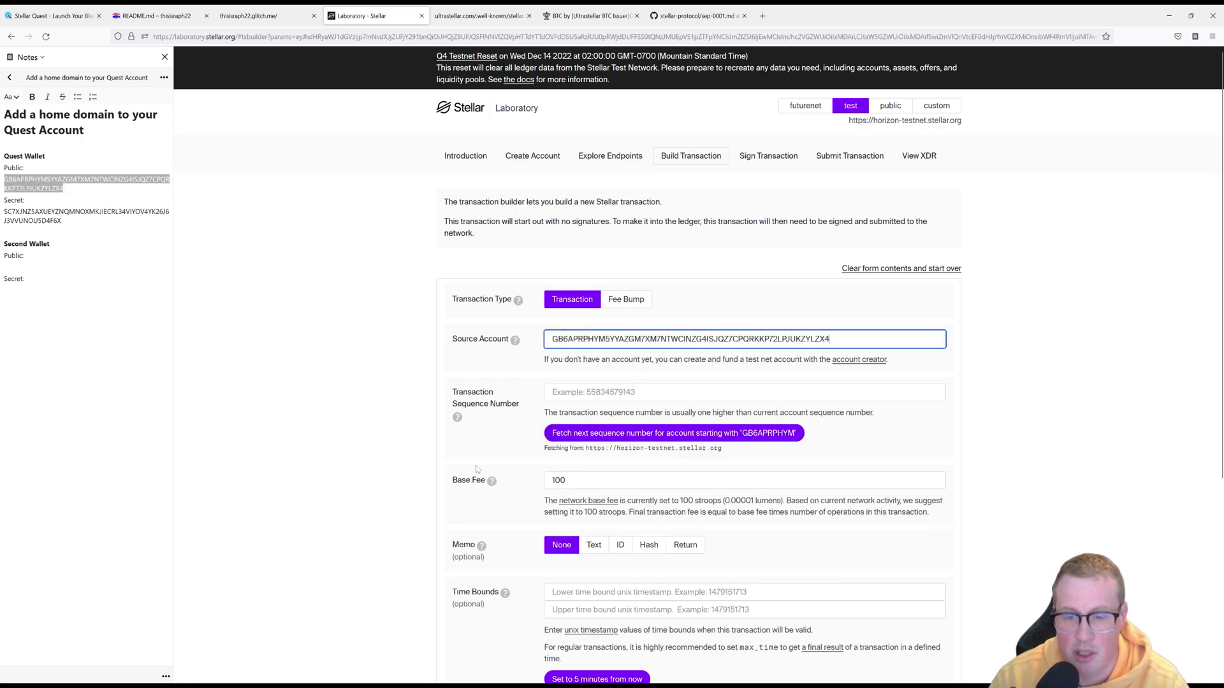
click(577, 436)
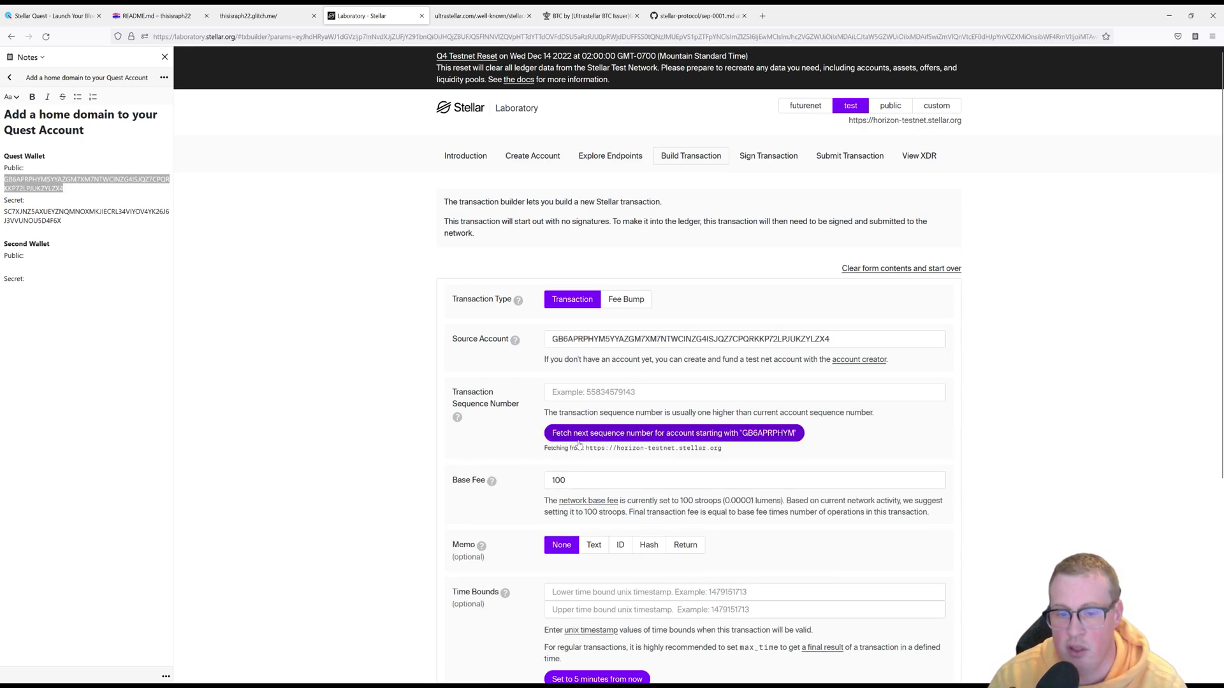
- Set the first operation's type to Set Options and locate its Home Domain setting
scroll(349, 448, down, 3)
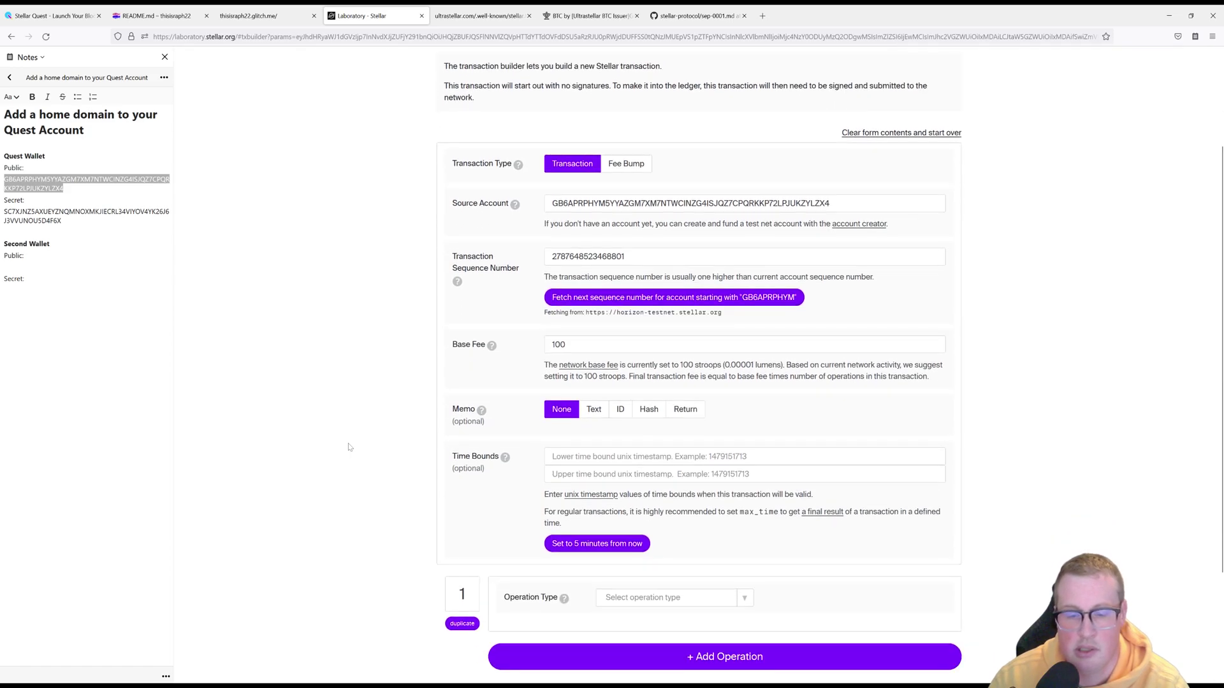
click(639, 538)
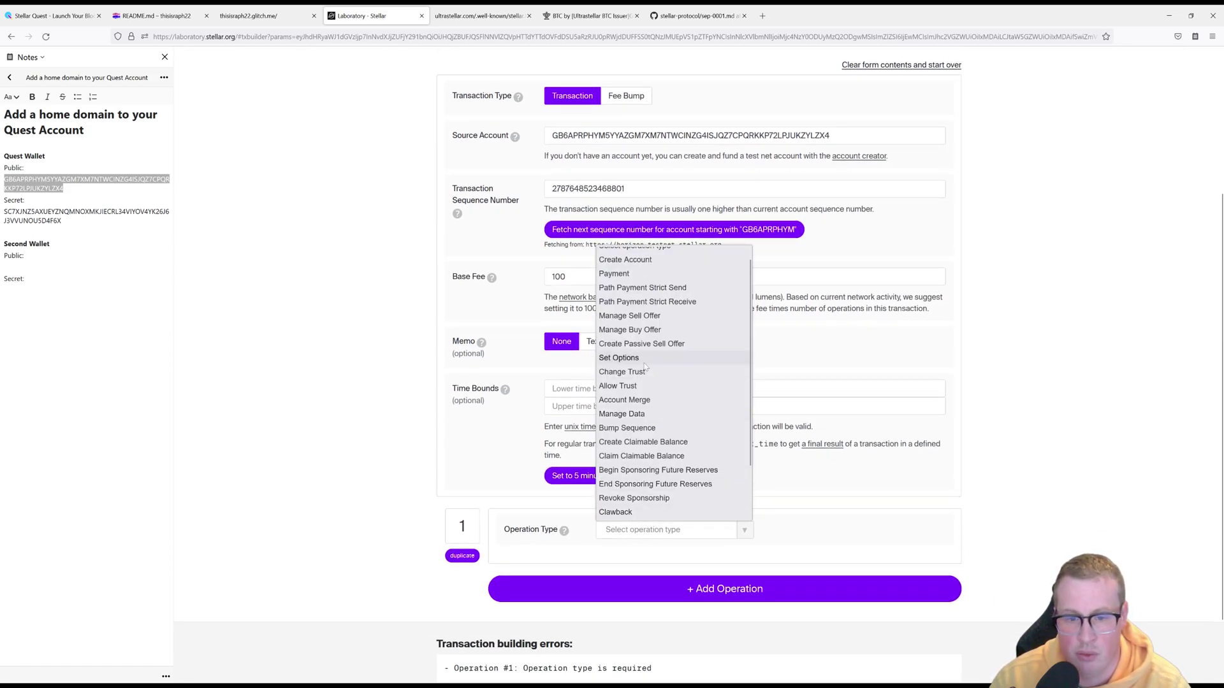
click(628, 359)
scroll(770, 561, down, 2)
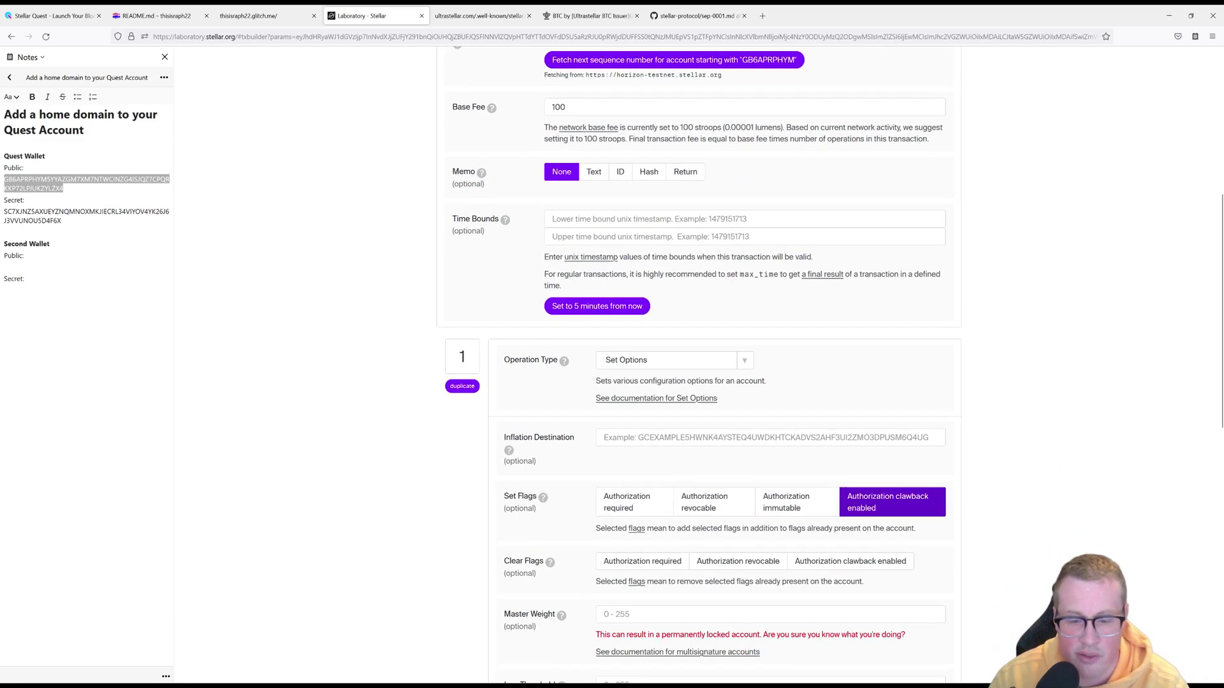
scroll(784, 500, down, 4)
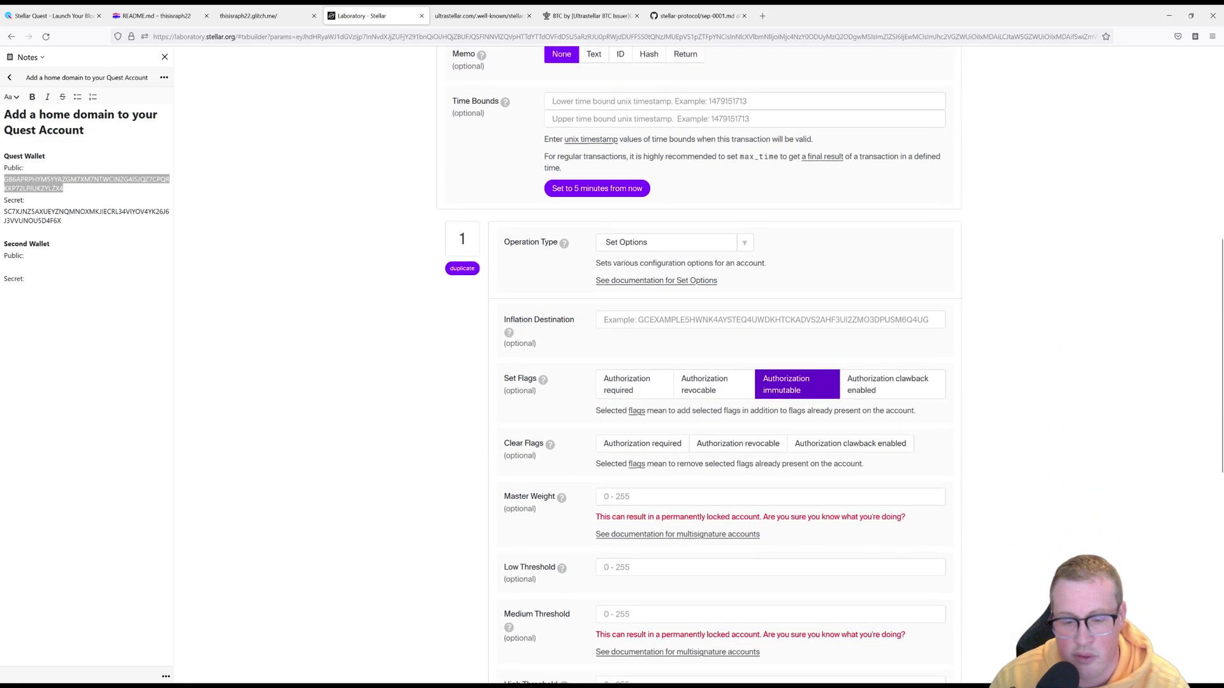
scroll(543, 519, down, 2)
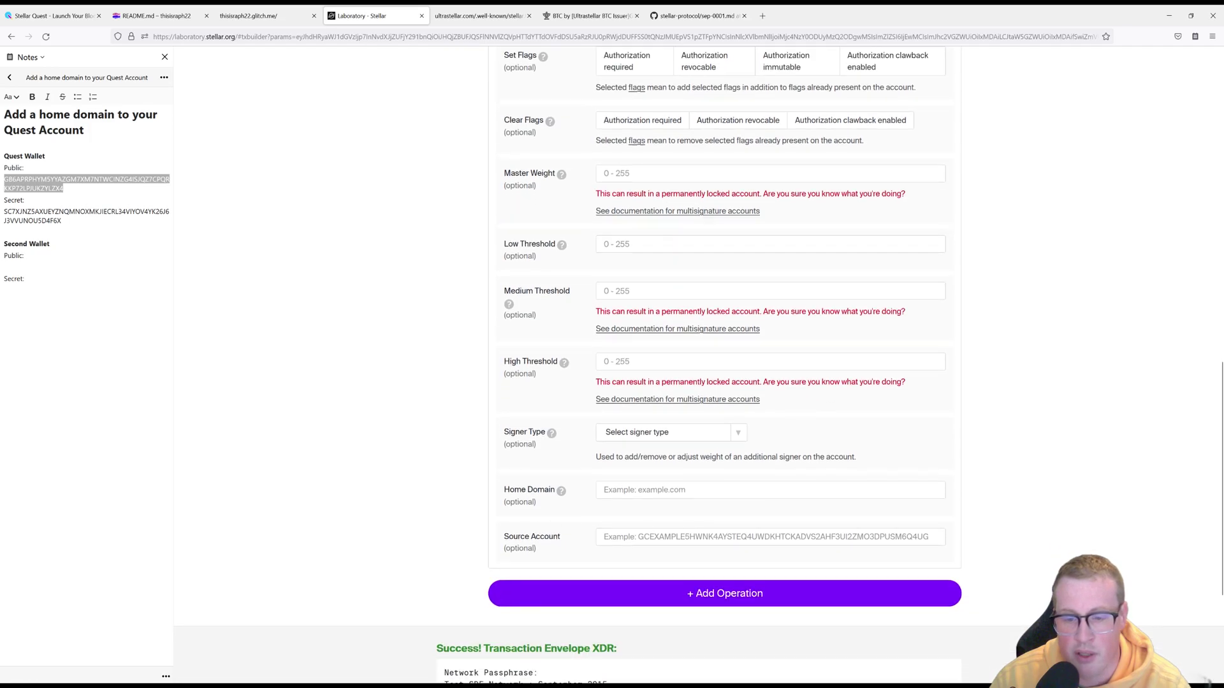
drag(522, 490, 548, 492)
click(540, 505)
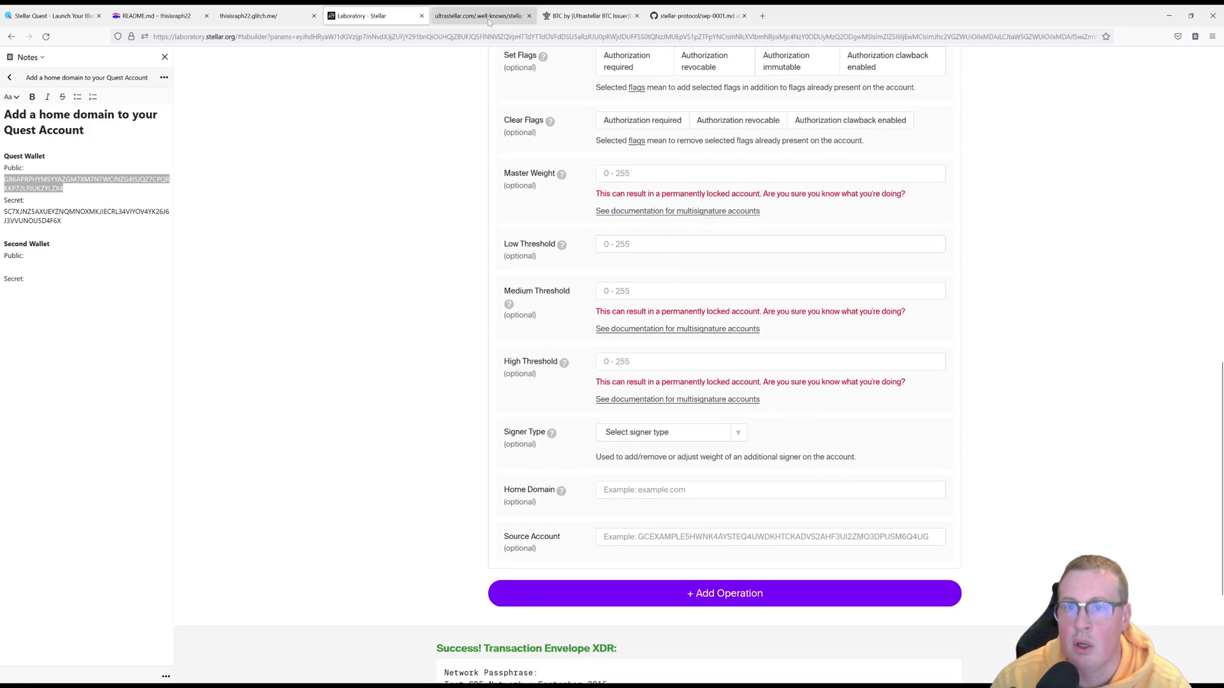
click(265, 15)
key(ctrl+l)
key(ctrl+c)
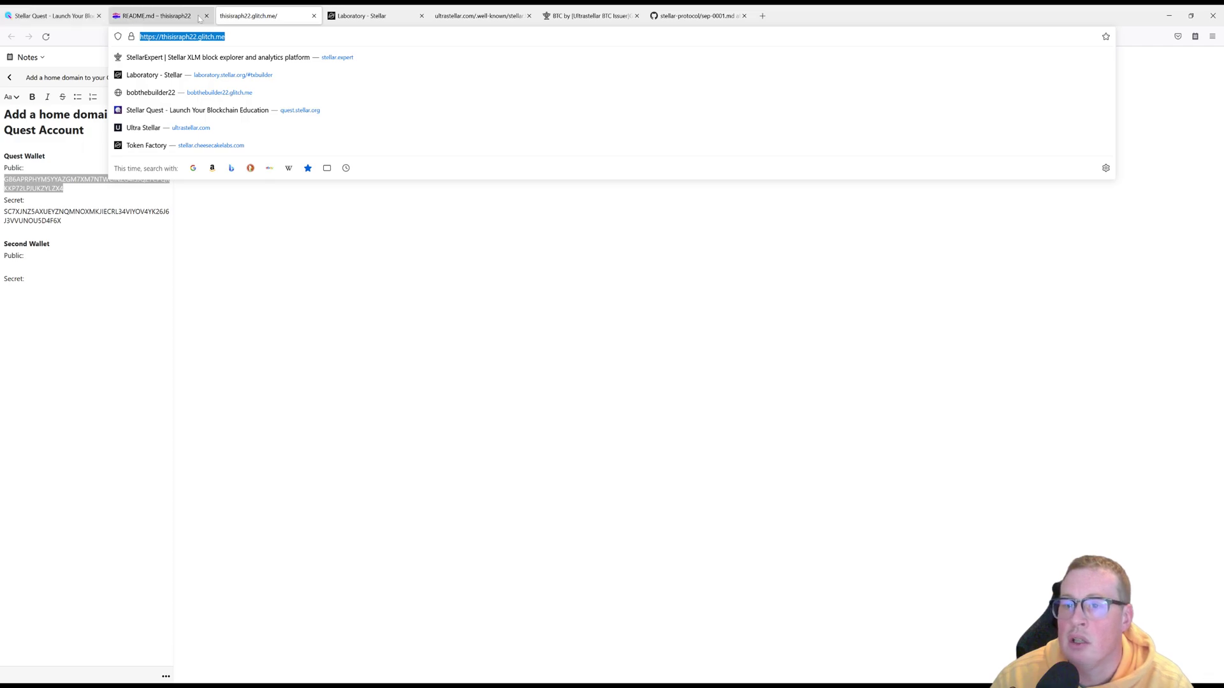
click(366, 16)
click(771, 491)
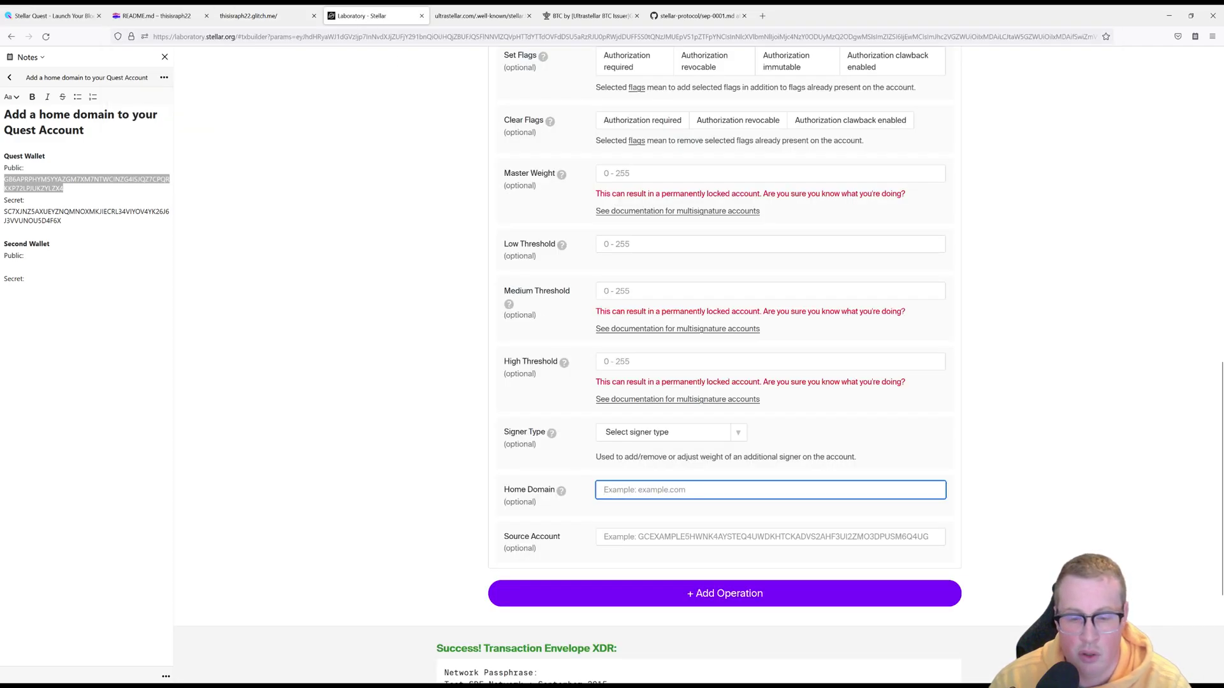
key(ctrl+v)
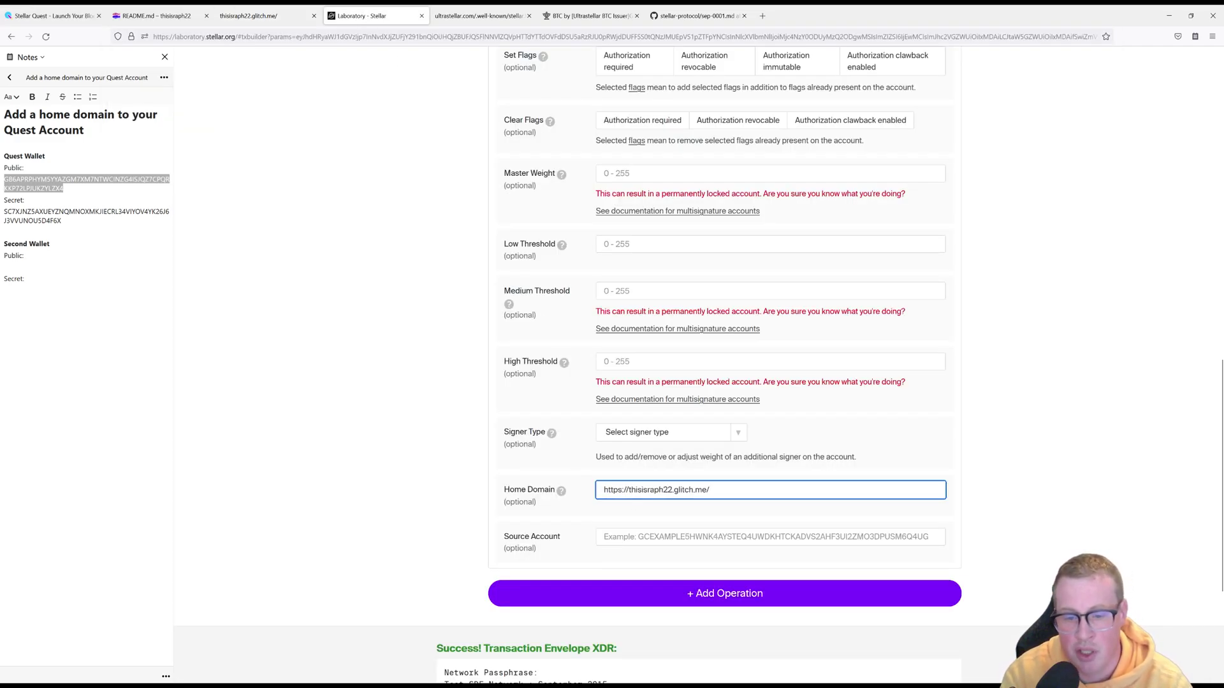
drag(629, 490, 604, 490)
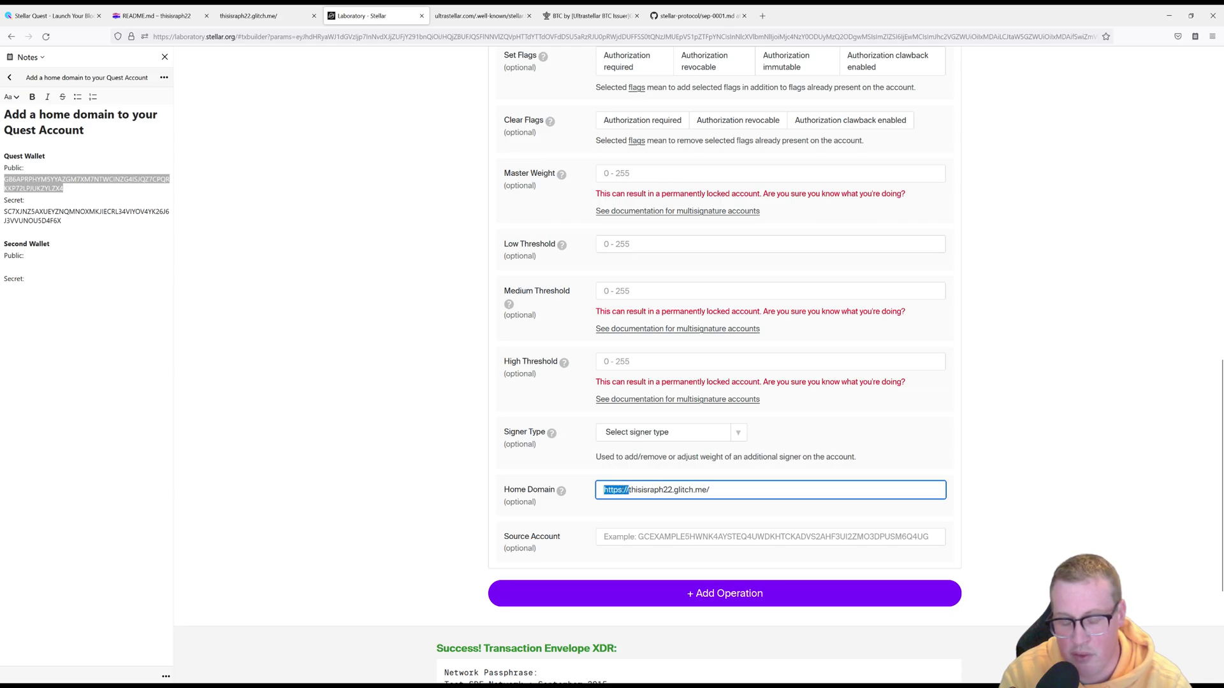
key(BackSpace)
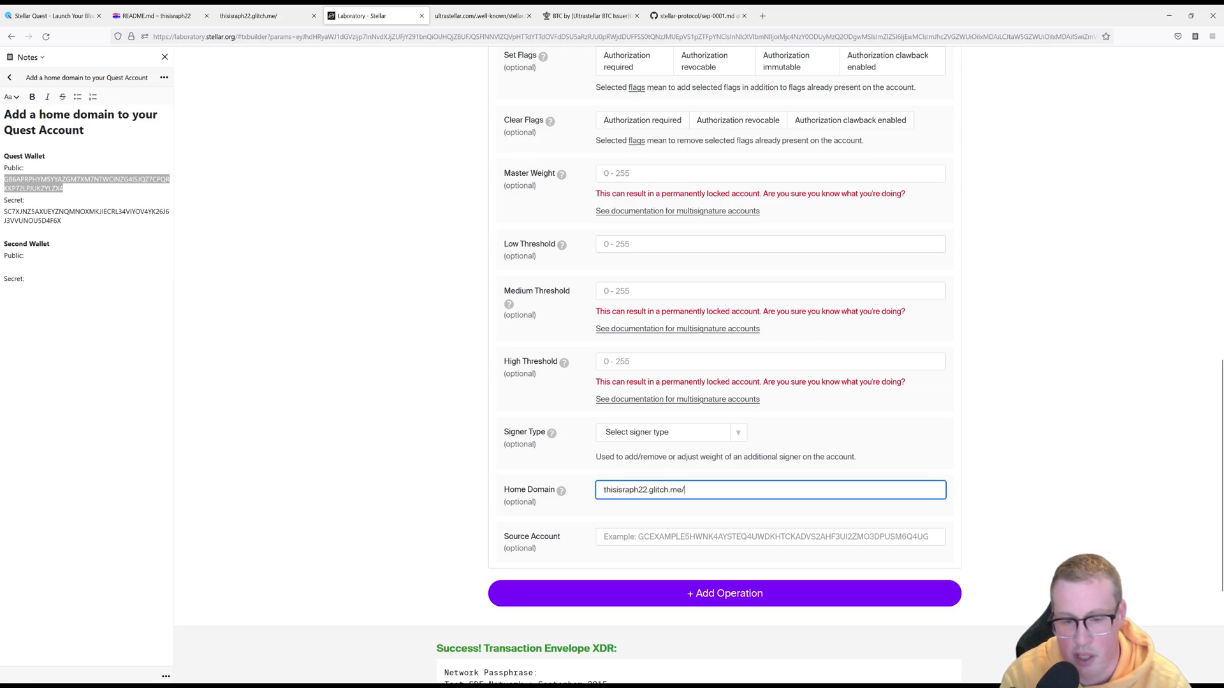
click(426, 470)
- Send the built transaction to the Transaction Signer and sign it with the Quest Wallet's secret key
scroll(423, 470, down, 4)
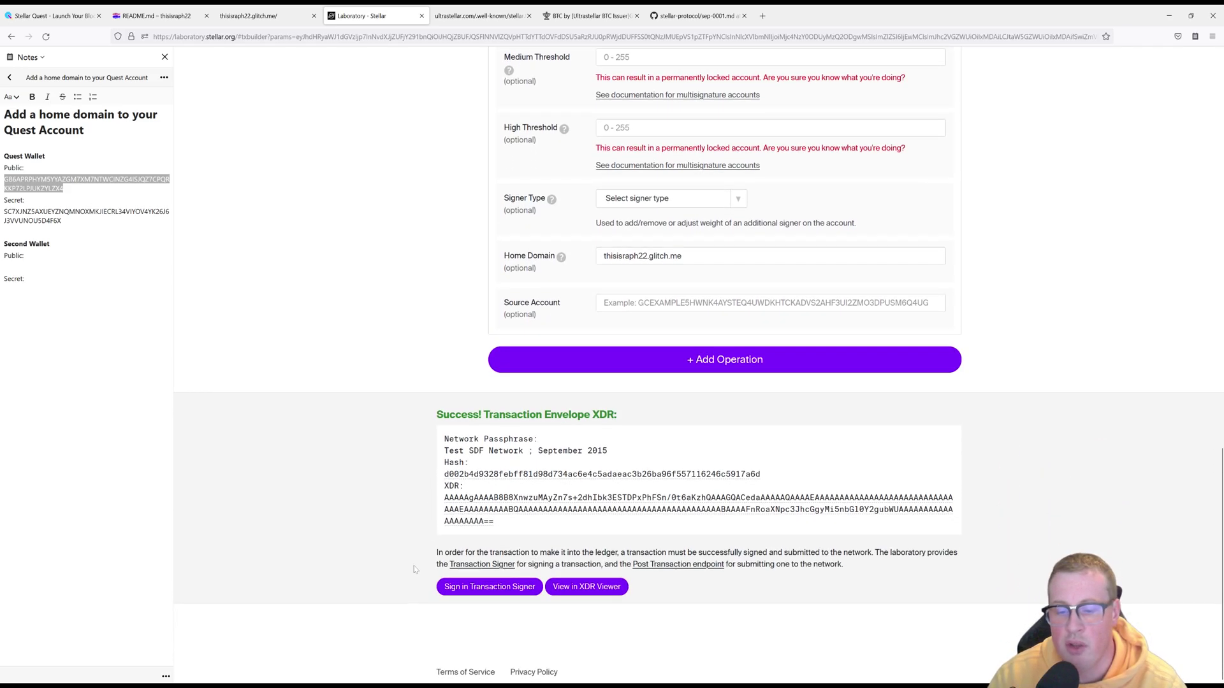
click(472, 591)
scroll(486, 551, down, 3)
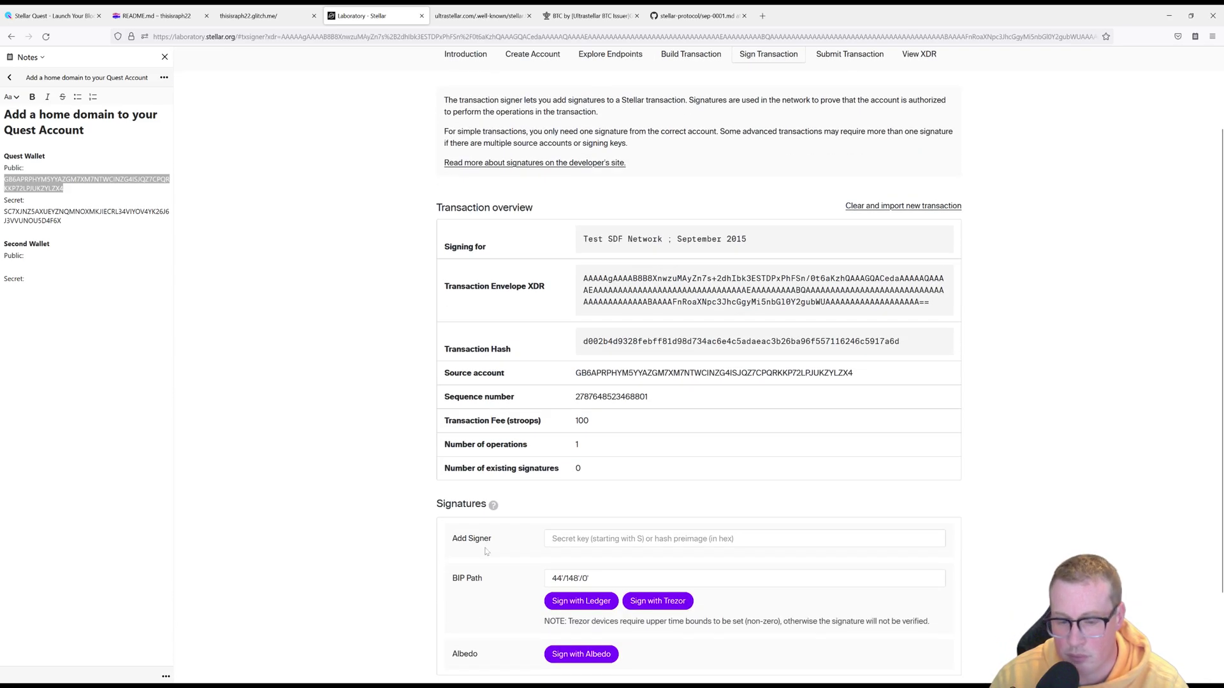
click(5, 232)
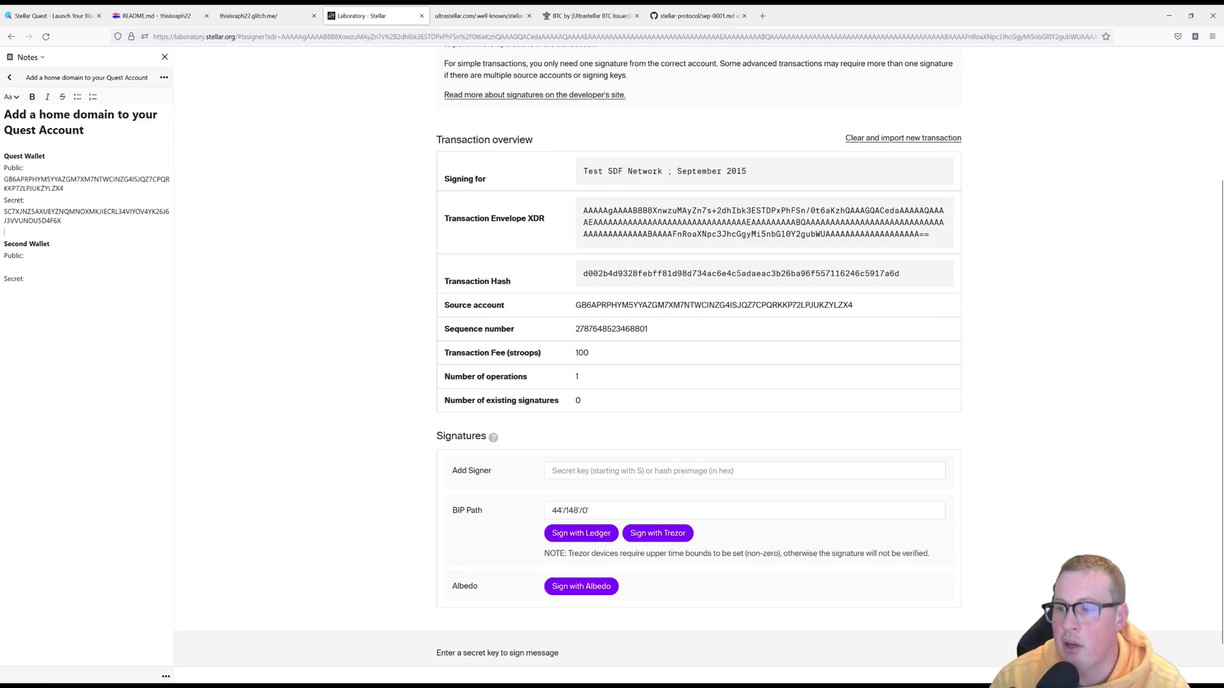
double_click(83, 213)
key(ctrl+c)
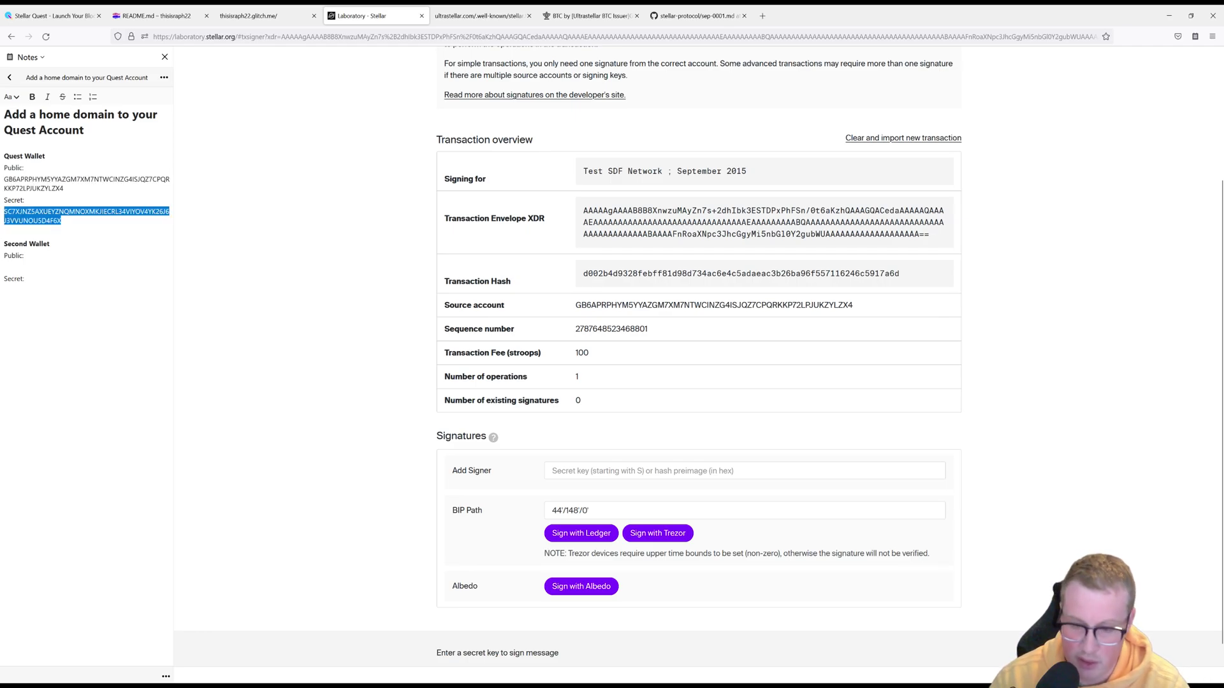
click(613, 466)
key(ctrl+v)
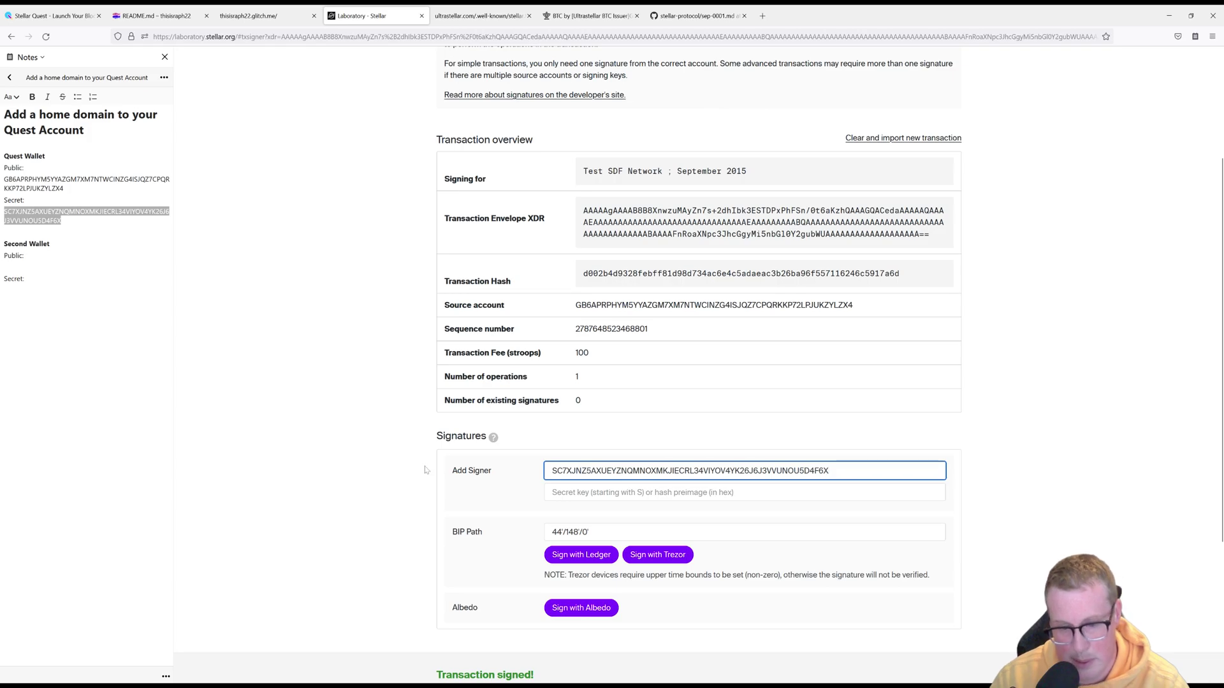
- Send the signed transaction to the submission page and submit it to the test network
scroll(425, 469, down, 3)
click(479, 651)
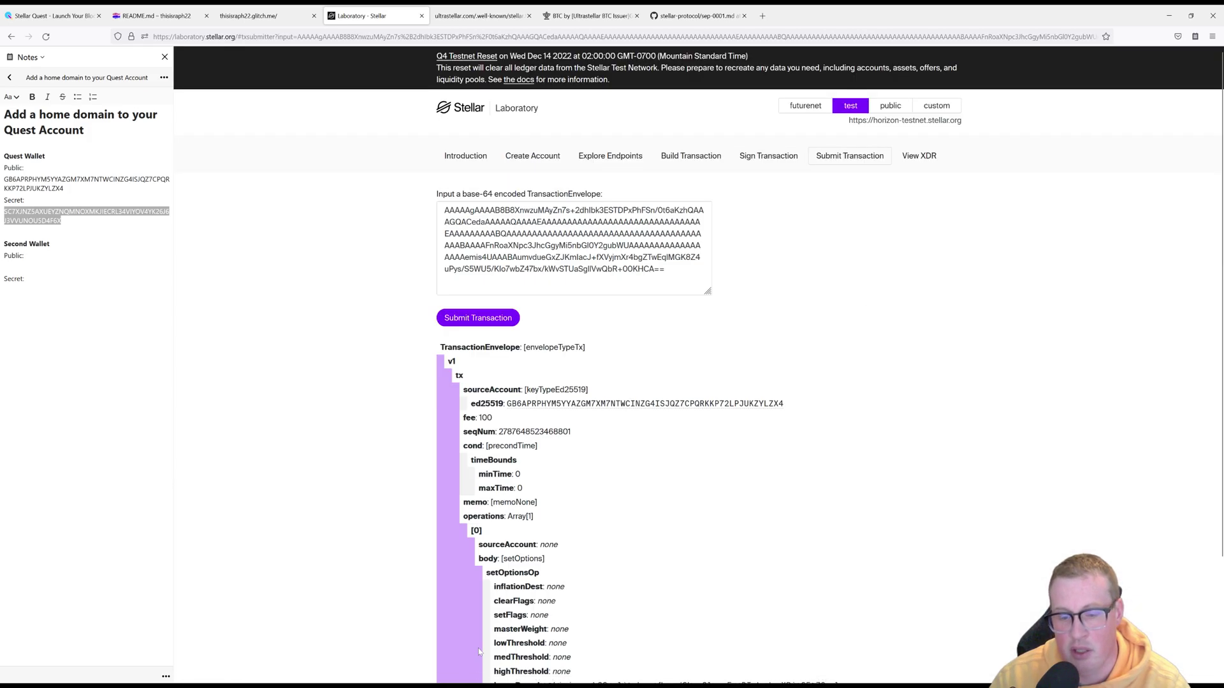
click(458, 322)
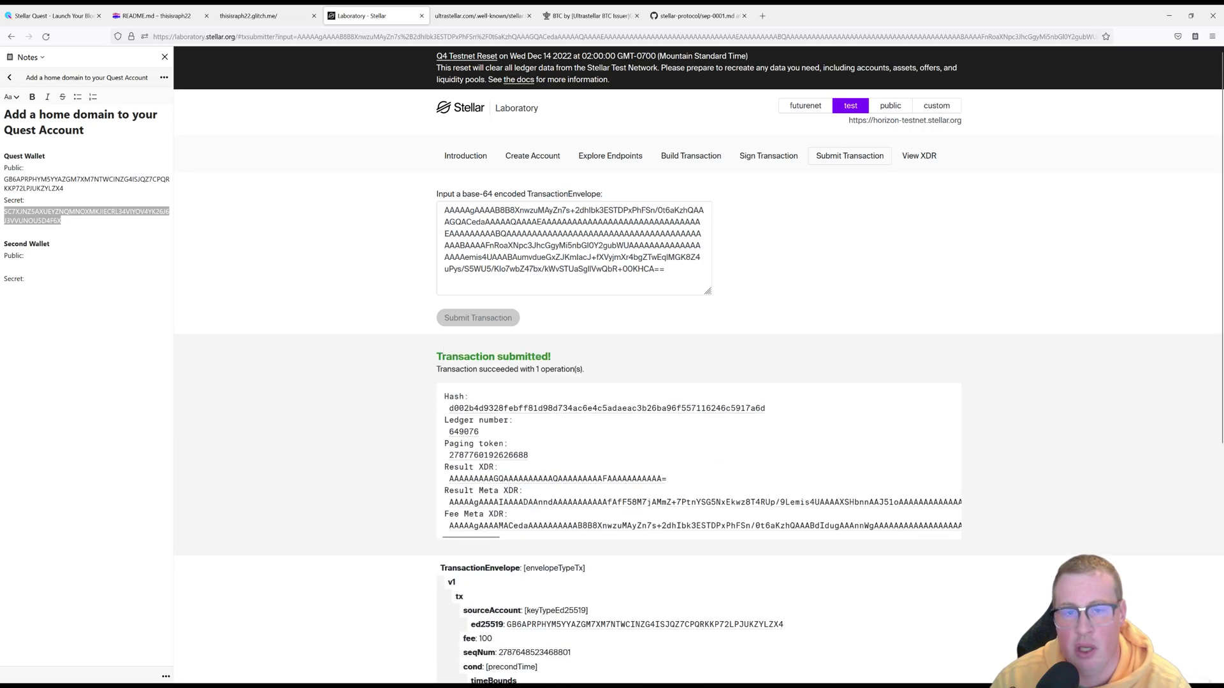
- Switch to the Stellar Quest page and verify the home domain quest solution
click(53, 16)
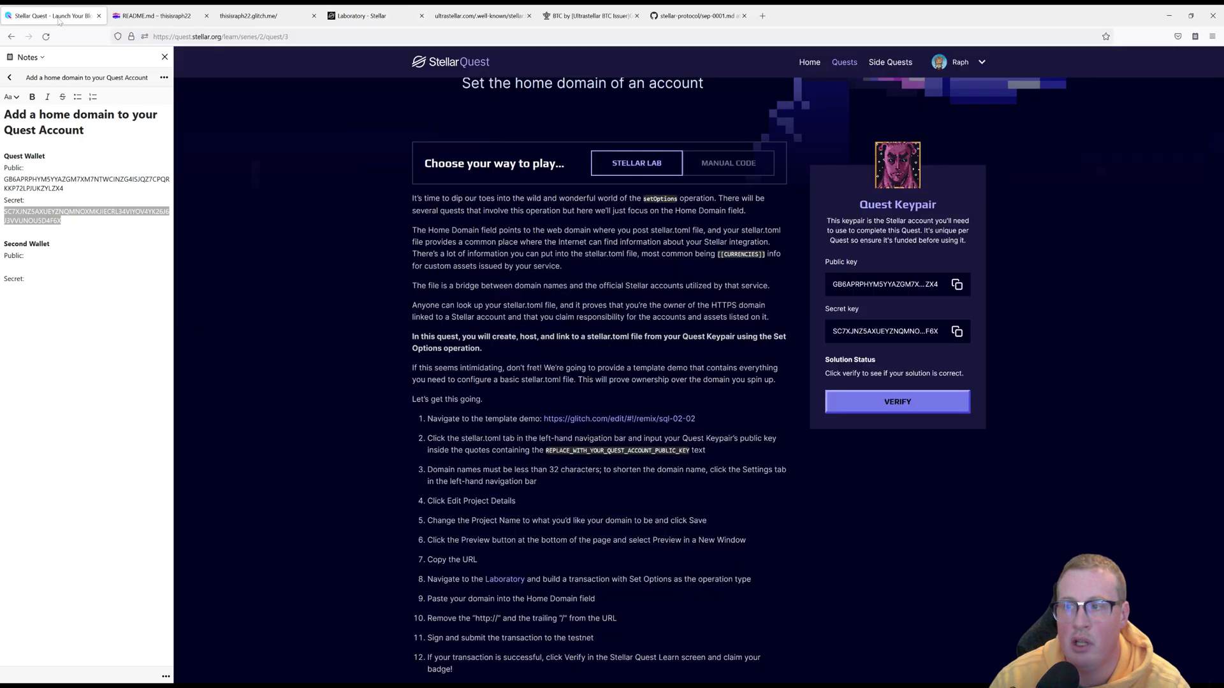
click(899, 411)
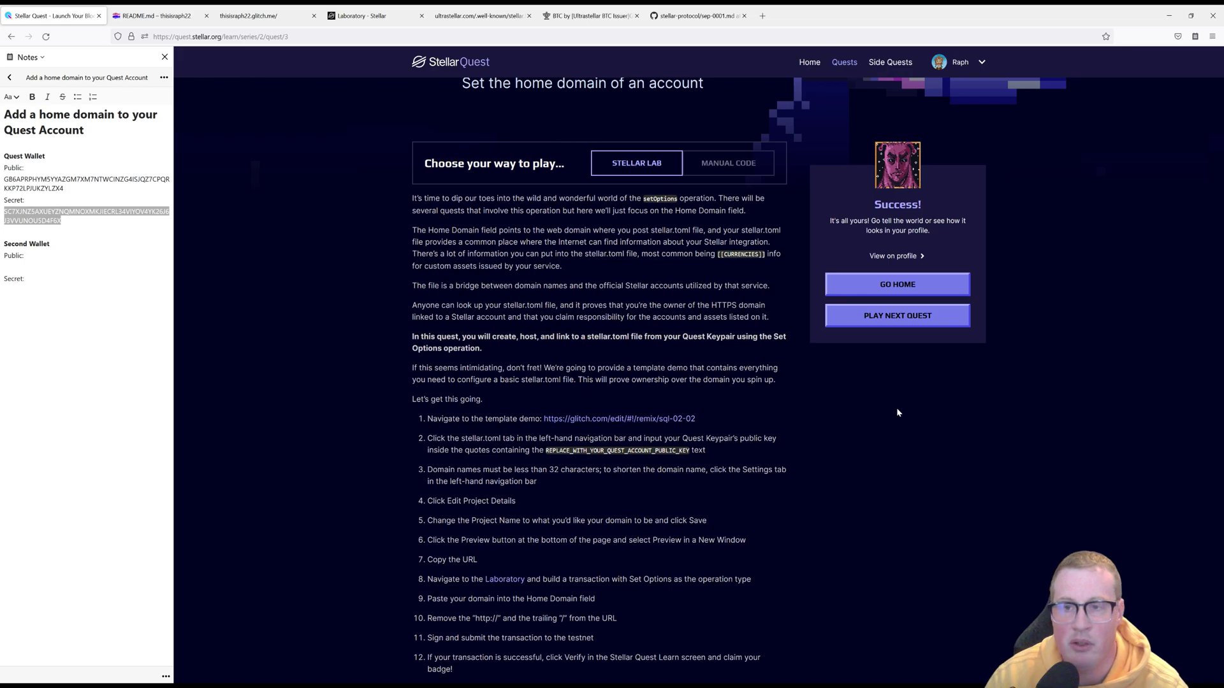
- Clear the selection in the notes and return to the hosted stellar.toml preview page
click(51, 244)
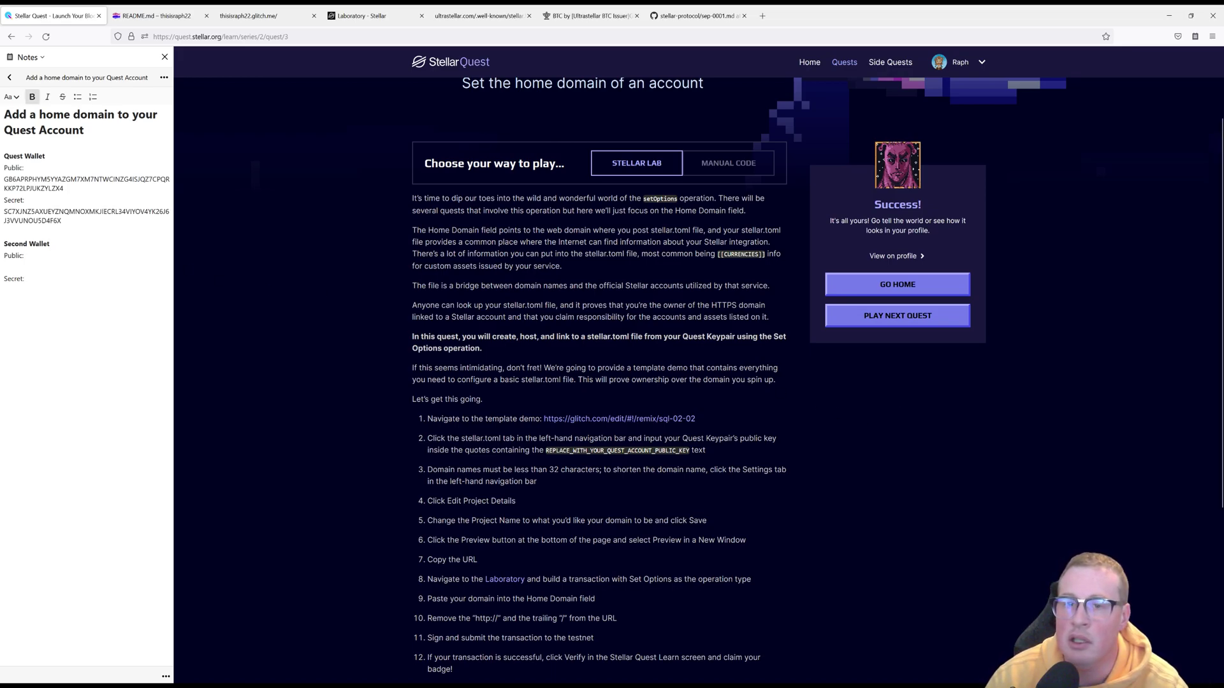
drag(64, 189, 5, 209)
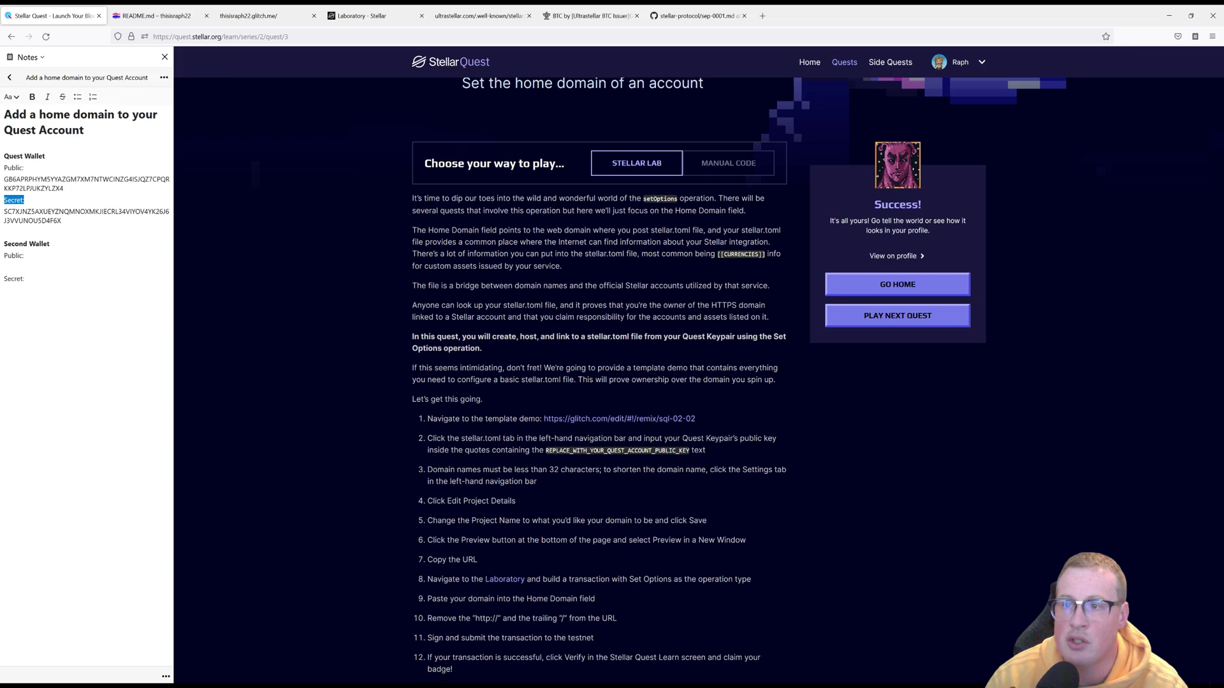
click(266, 17)
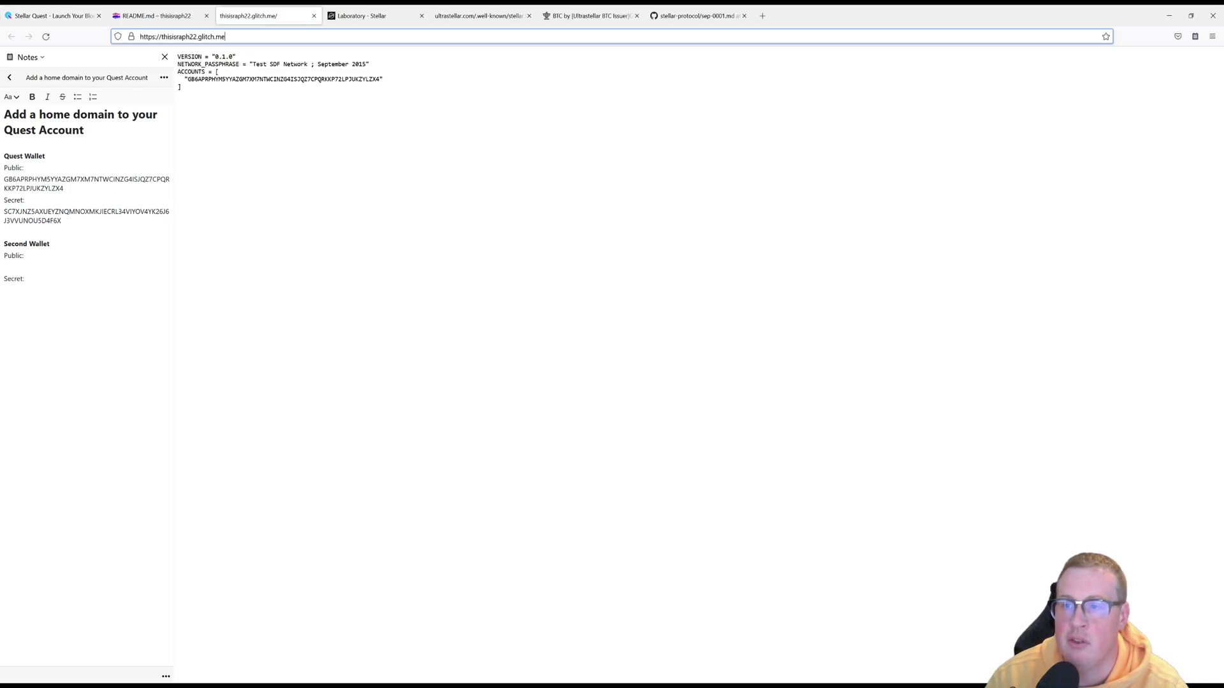